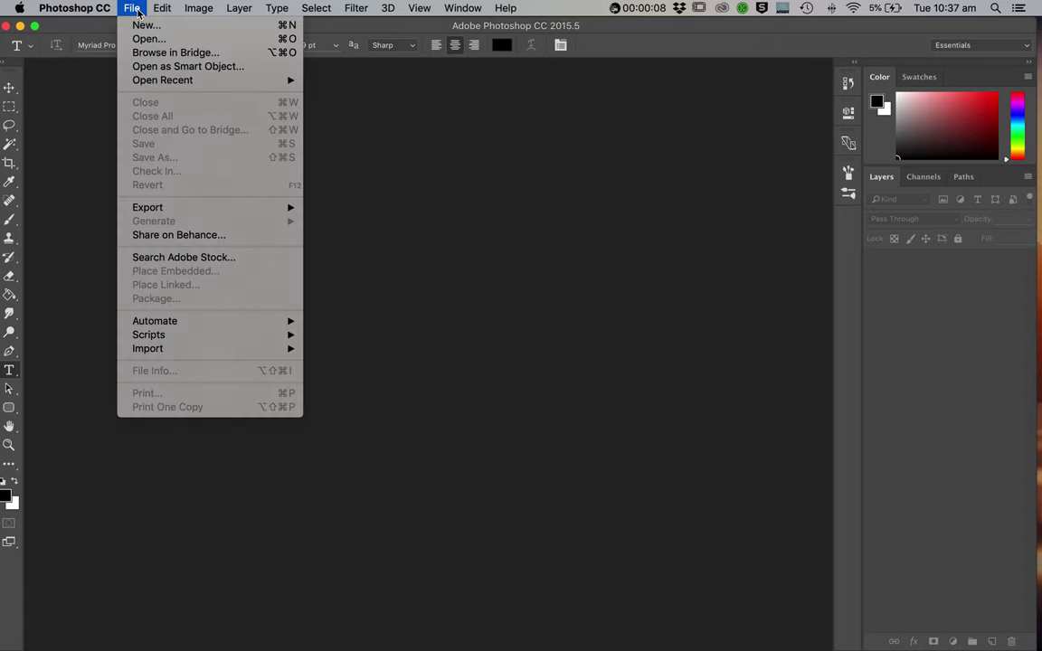
Create a new International Paper A4 document named 'Smiley'.
left_click(137, 26)
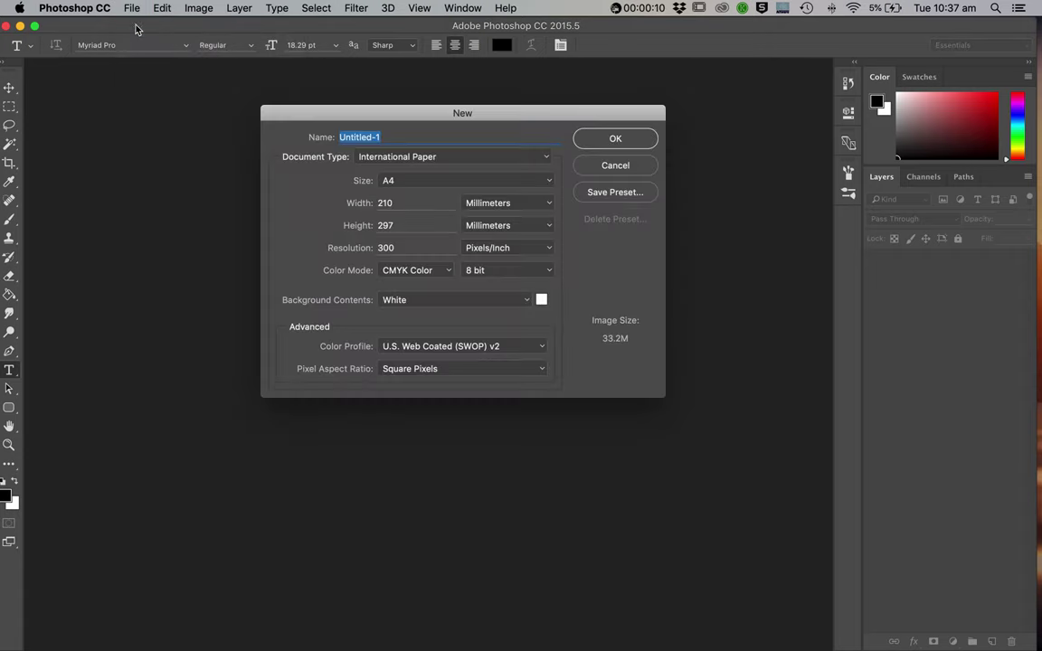
left_click(547, 161)
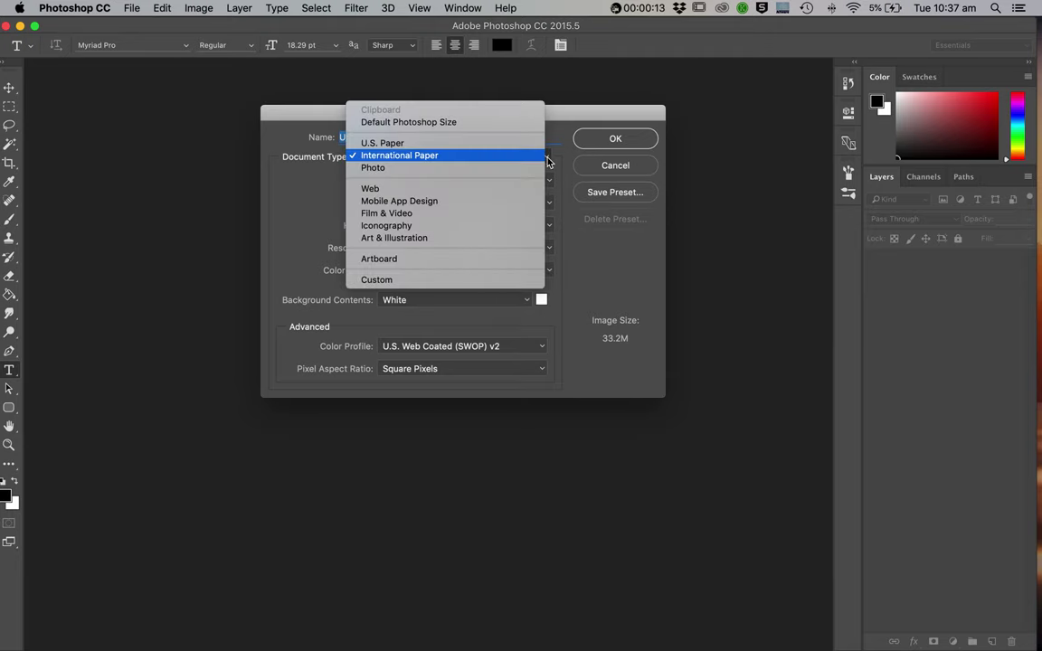
left_click(489, 157)
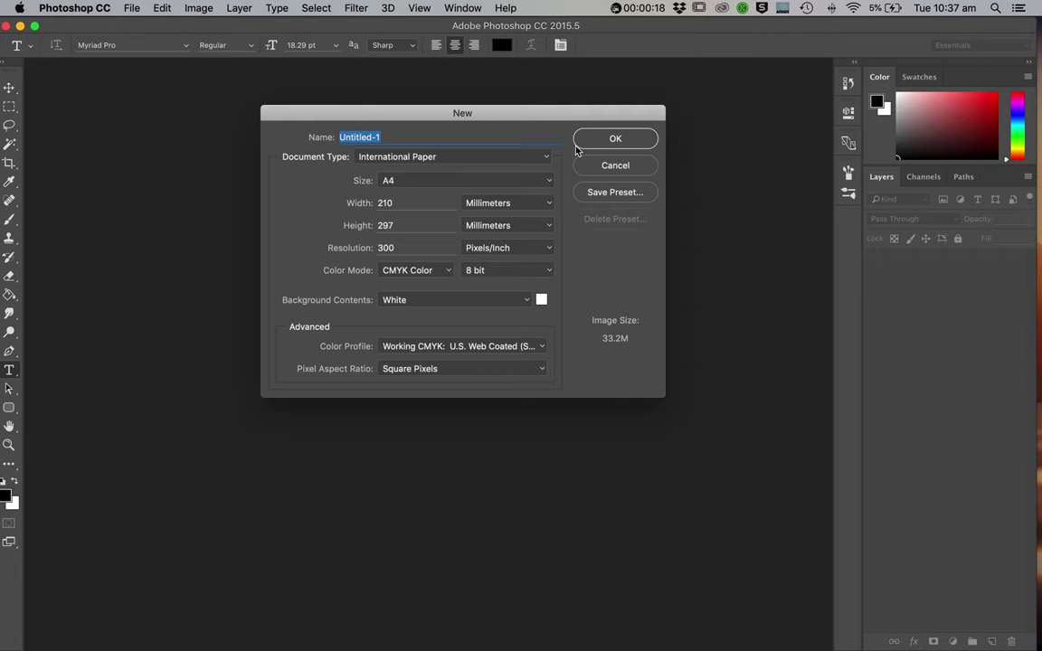
type("S")
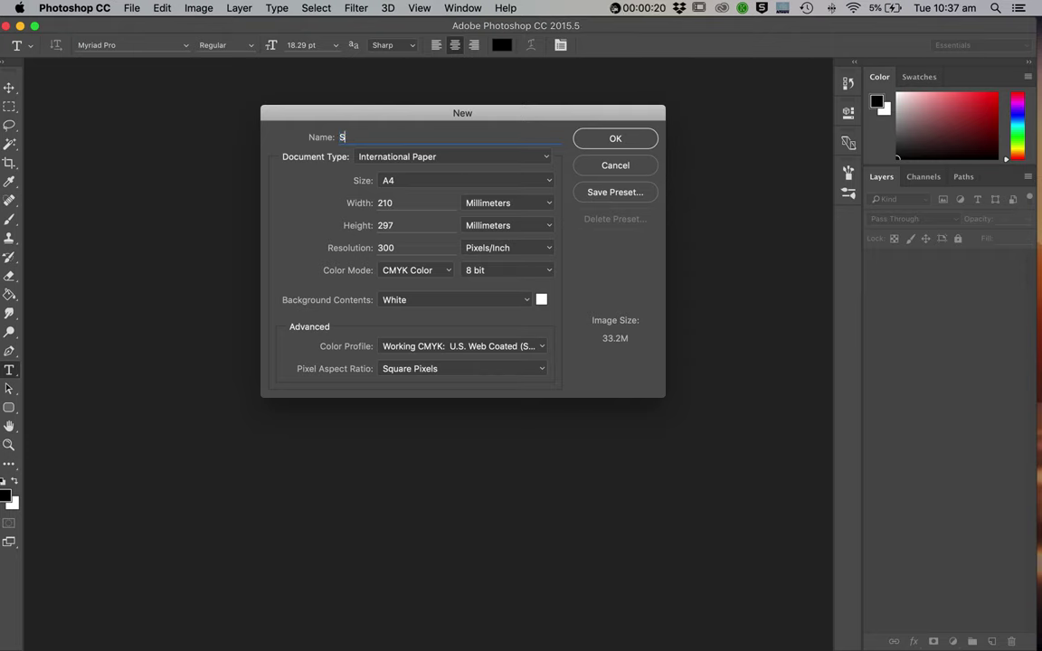
type("miley")
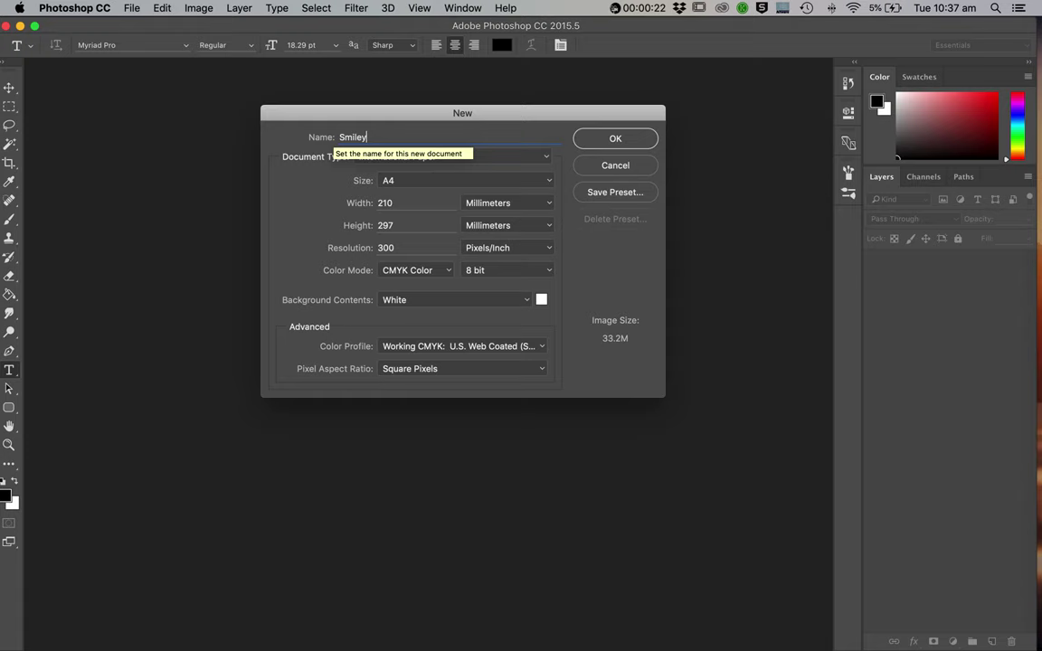
left_click(614, 141)
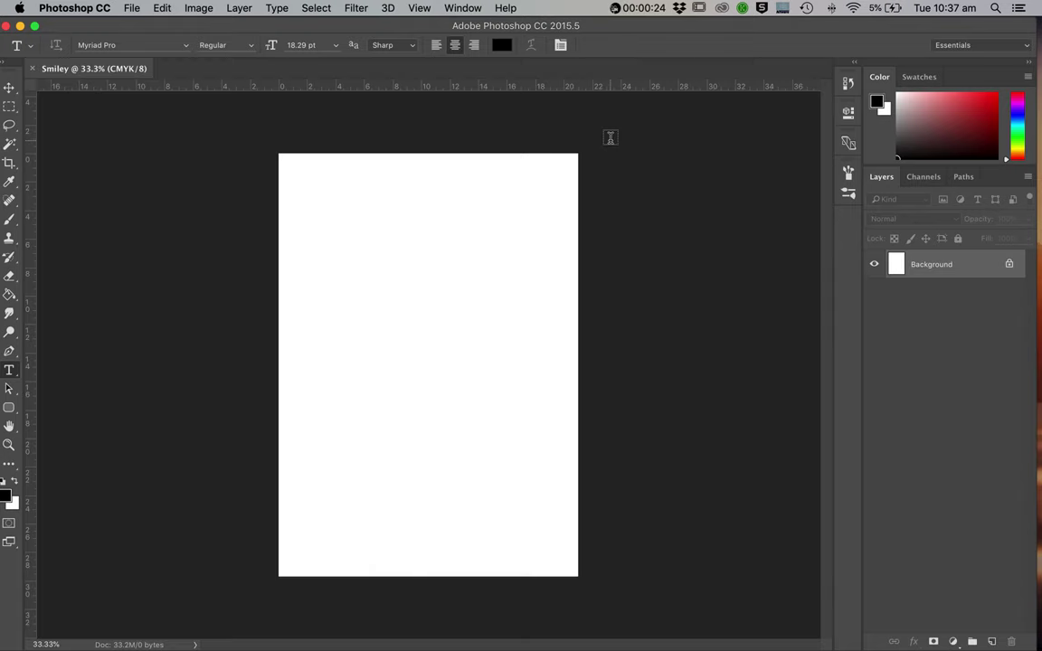
Add Layer 1 above the Background and rename it 'Yellow Face'.
left_click(992, 642)
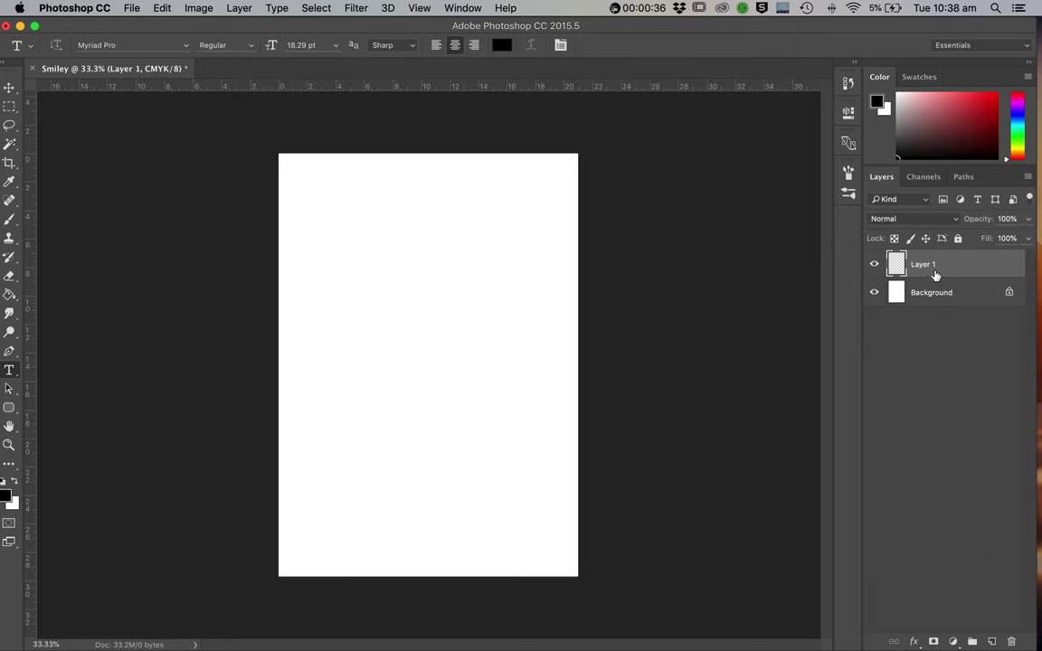
double_click(922, 265)
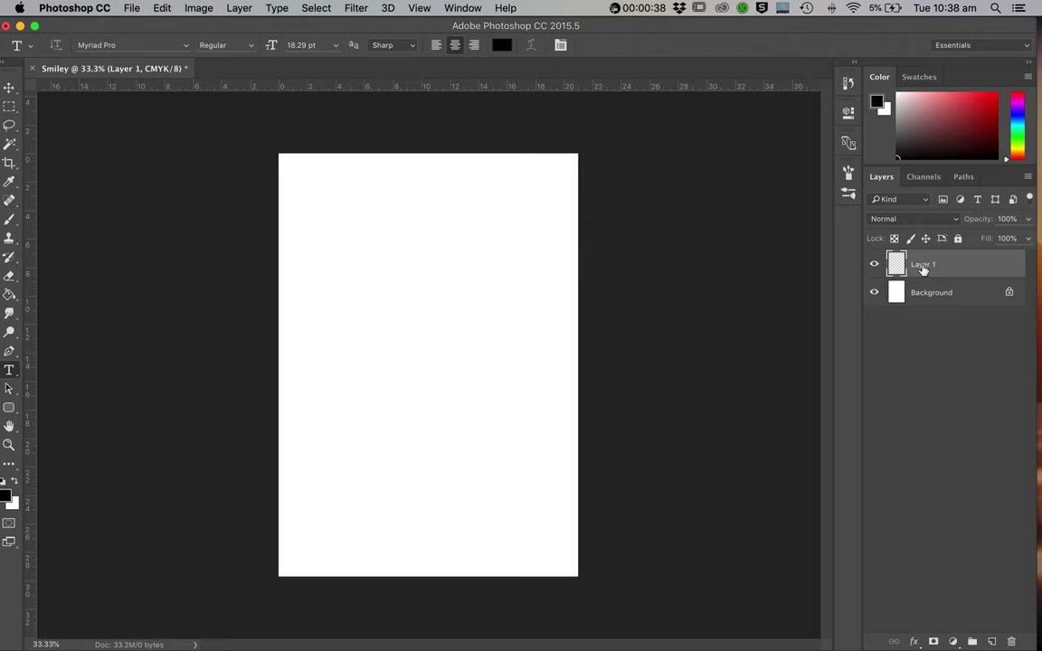
type("Yellow Face")
key("Return")
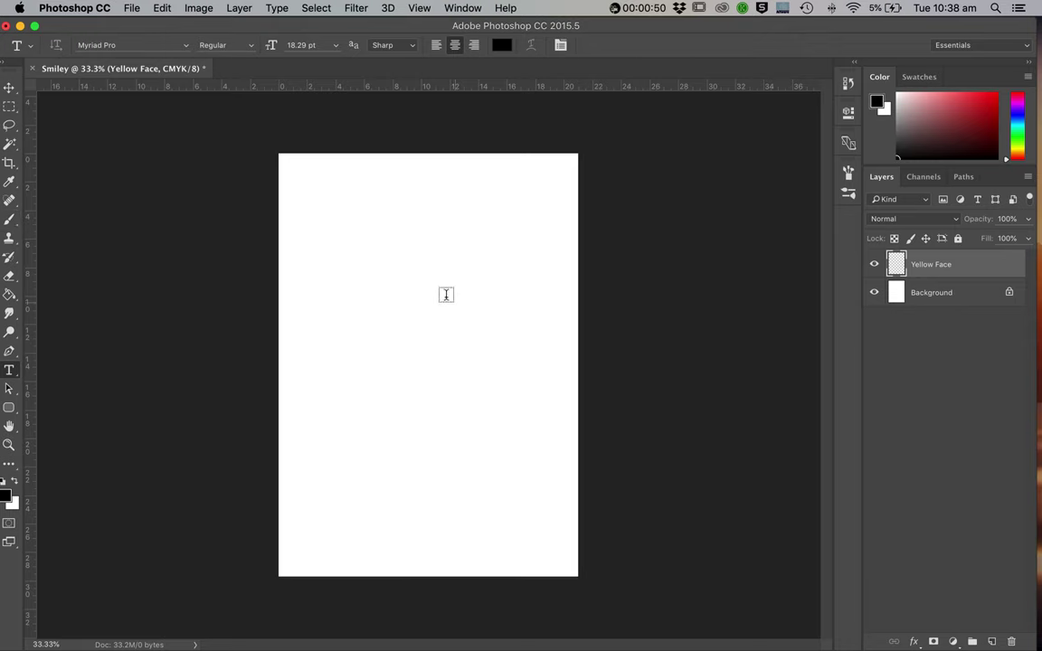
Draw a Shift-constrained circular elliptical selection on the upper page, nudging it slightly right and down.
left_click(13, 110)
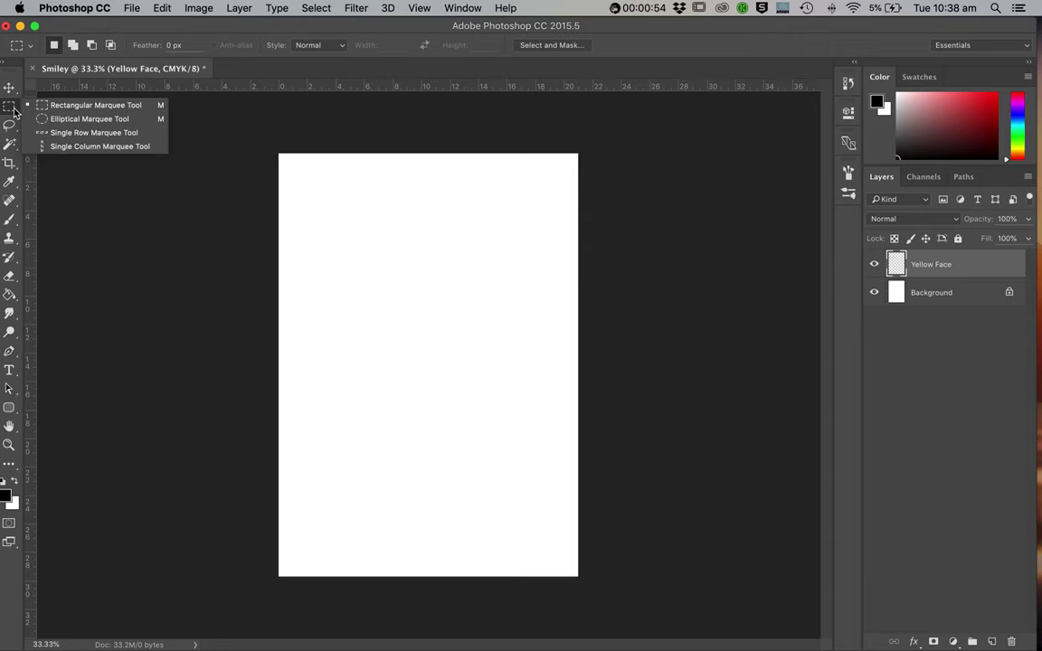
left_click(52, 121)
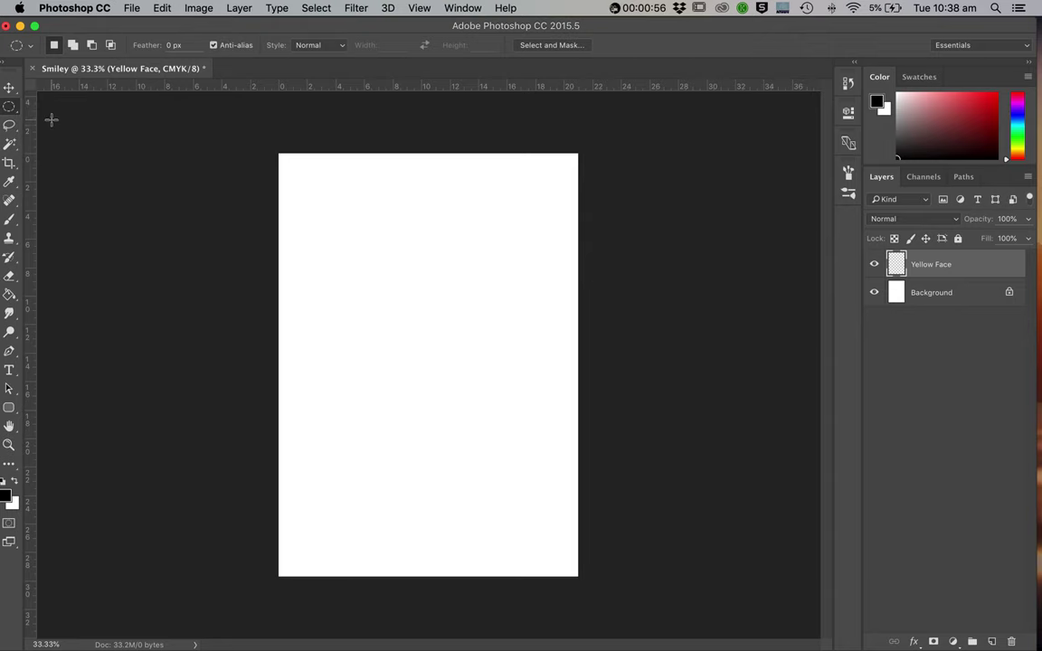
left_click_drag(326, 194, 524, 390)
key("shift")
left_click_drag(455, 320, 464, 327)
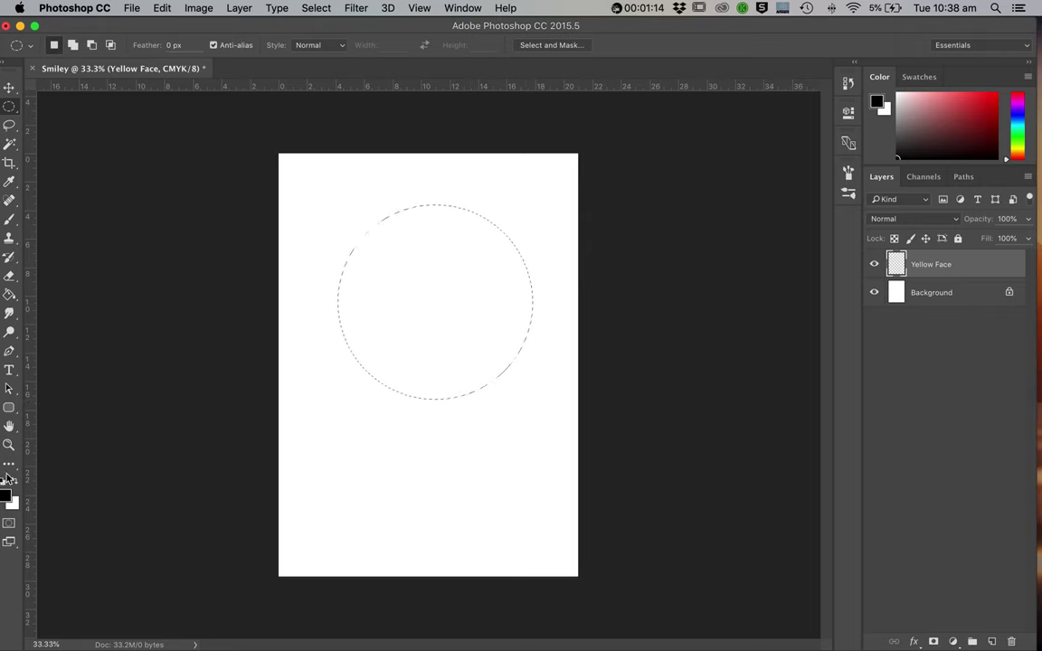
Set the Paint Bucket as the active fill tool instead of the Gradient tool.
left_click(9, 295)
left_click(11, 296)
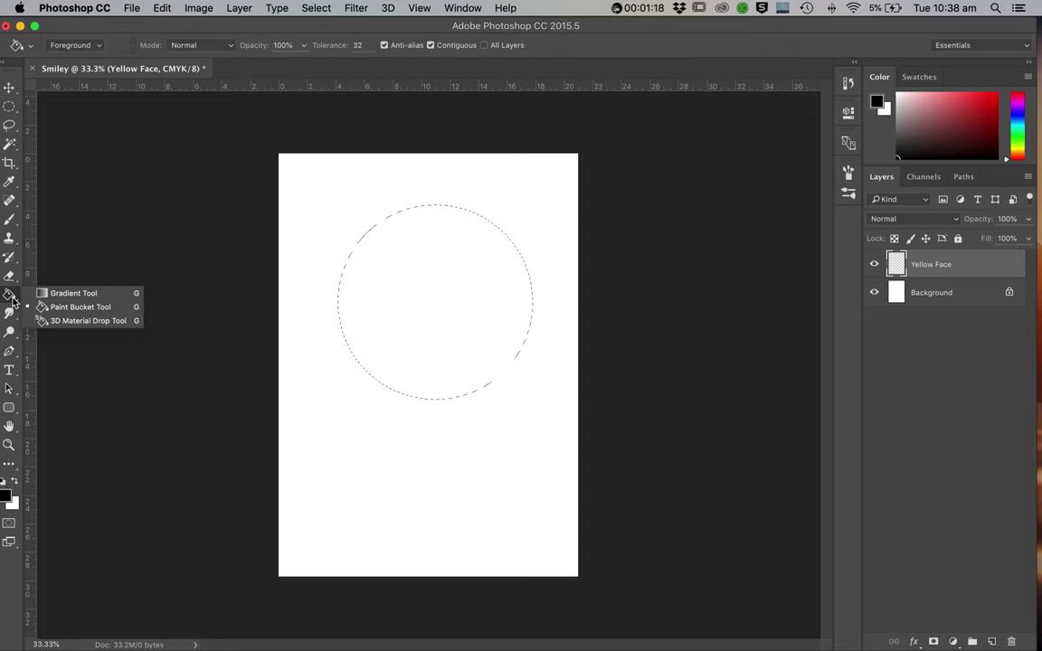
left_click(81, 294)
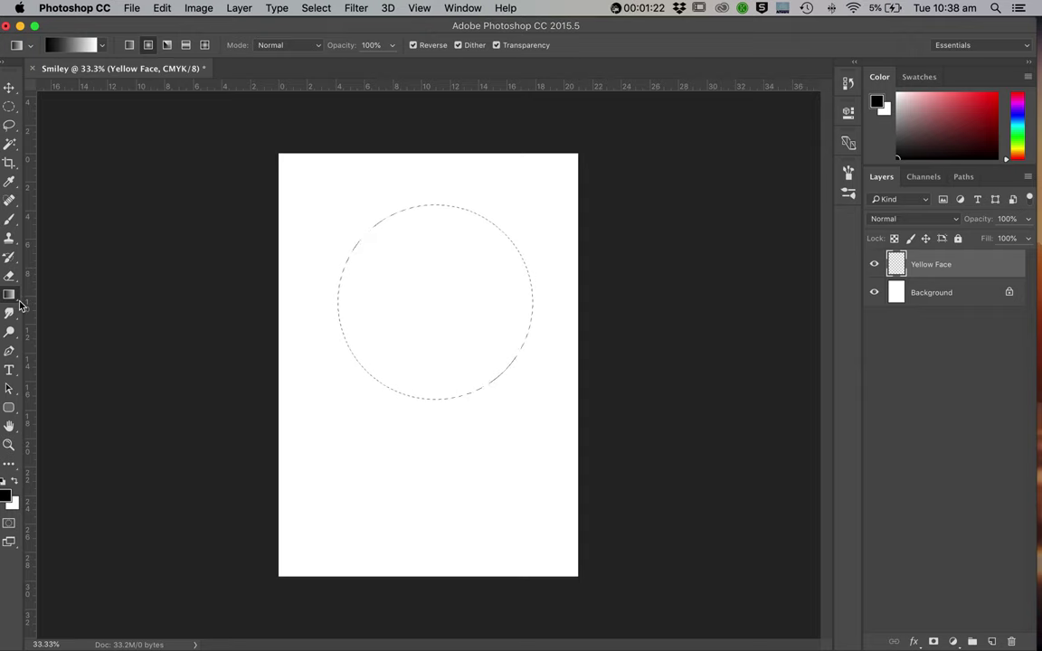
left_click(20, 304)
left_click(50, 306)
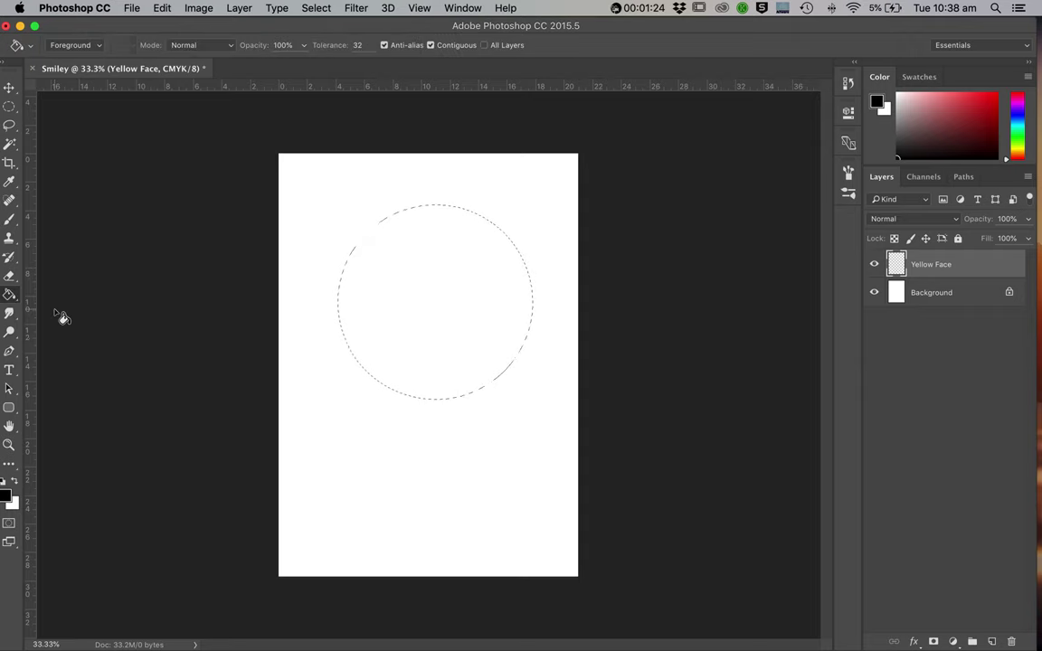
Set the foreground colour to bright yellow f5c609 in the Color Picker.
left_click(8, 494)
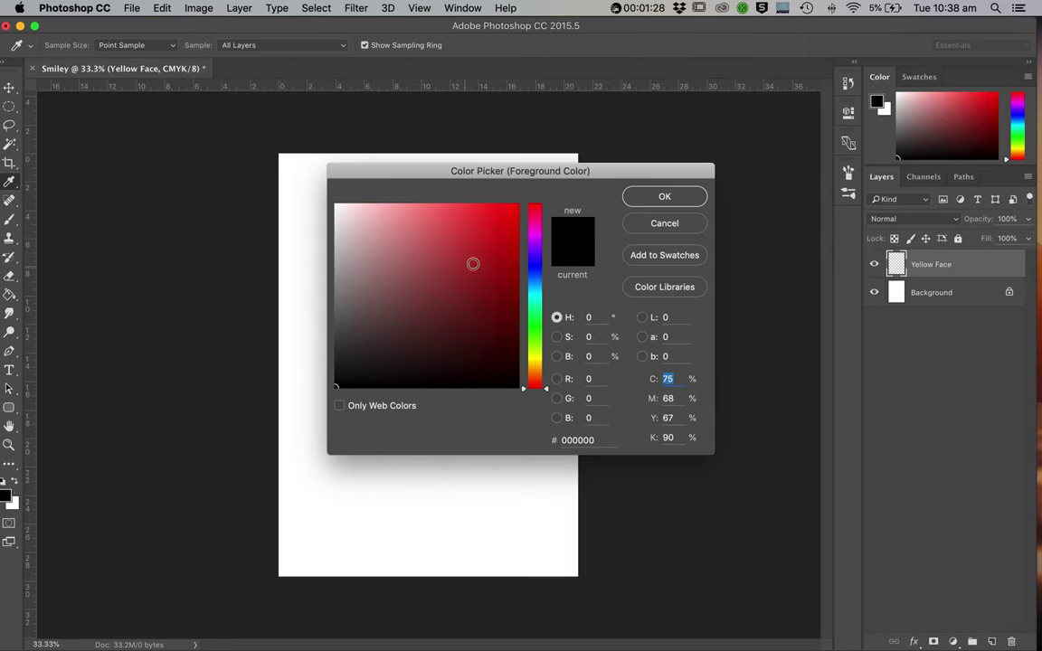
left_click(532, 357)
mouse_move(532, 363)
left_mouse_down()
mouse_move(536, 346)
mouse_move(535, 364)
left_mouse_up()
left_click(512, 210)
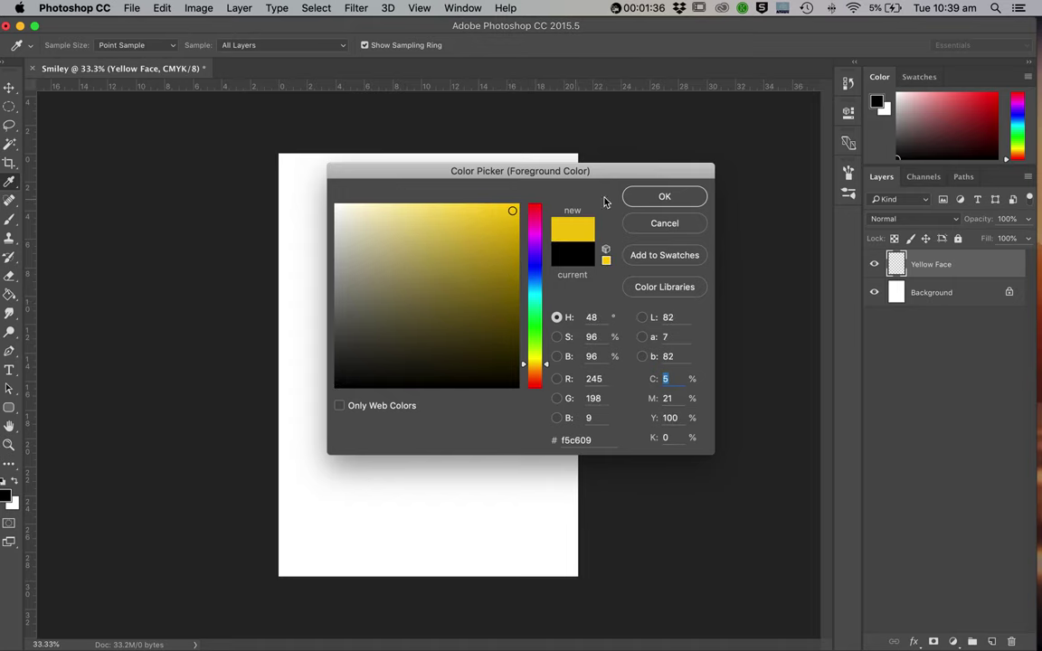
left_click(638, 197)
key("g")
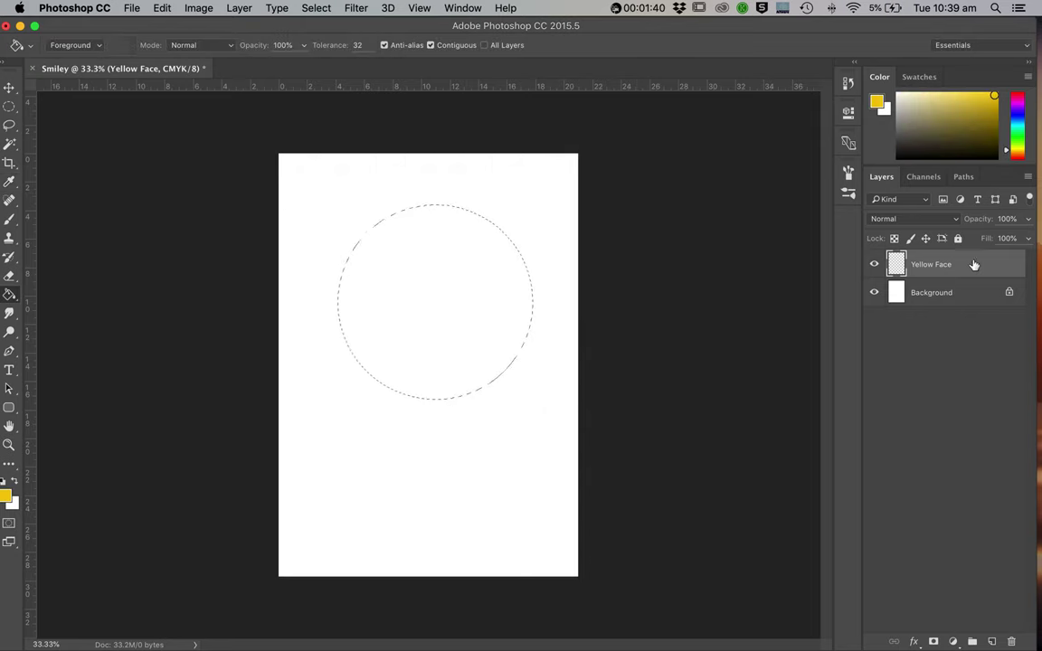
Fill the circular selection with yellow and deselect it.
left_click(454, 295)
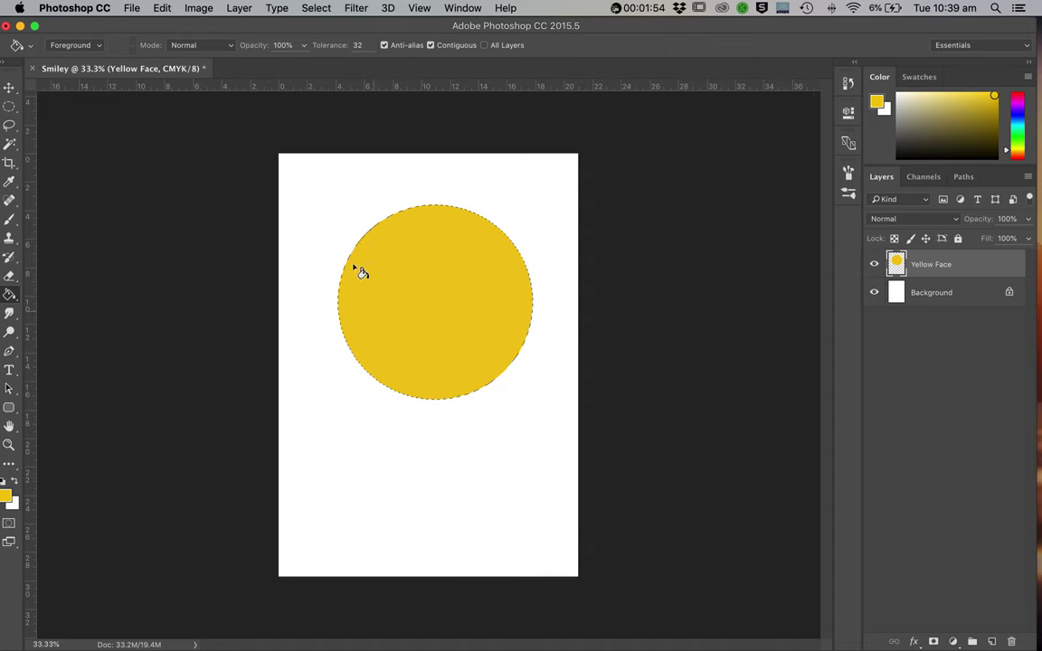
left_click(317, 9)
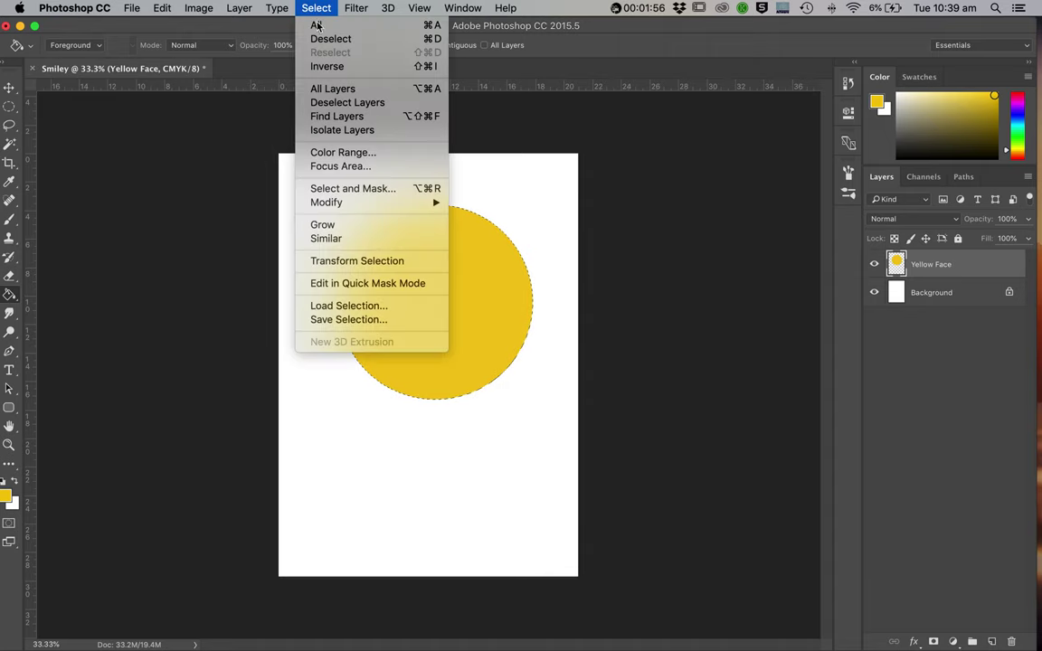
left_click(426, 41)
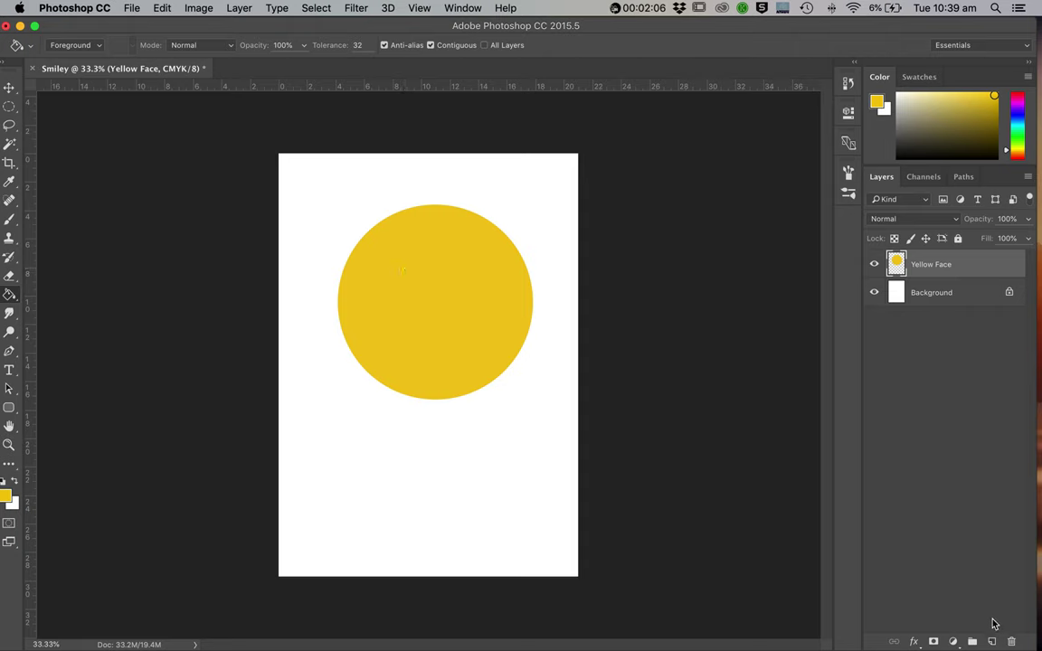
On a new Layer 1, draw an oval selection for the left eye.
left_click(992, 642)
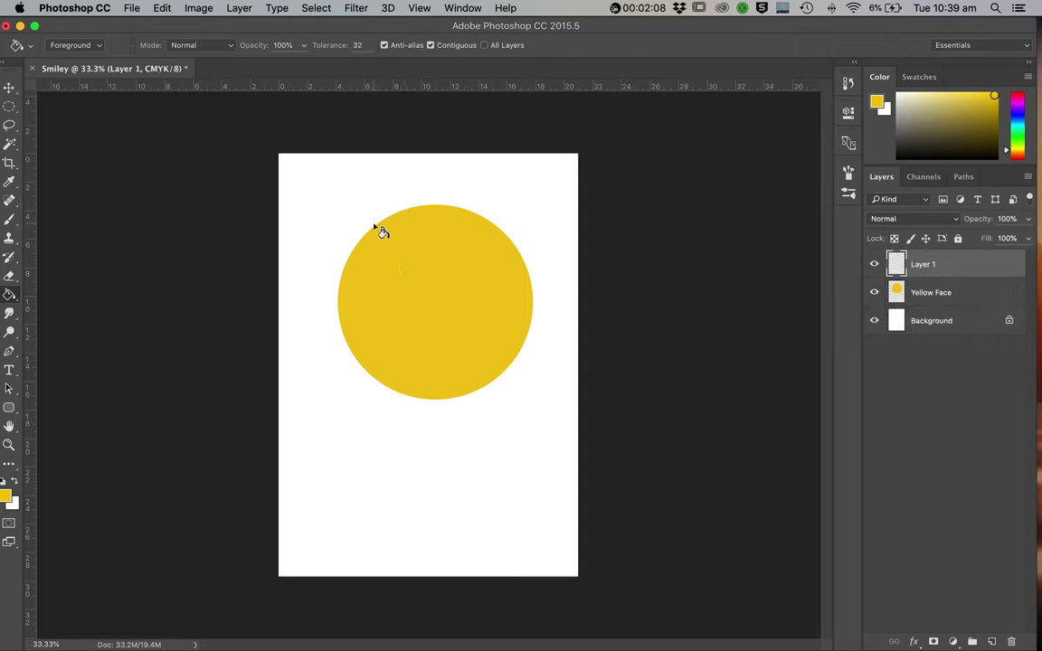
left_click(10, 108)
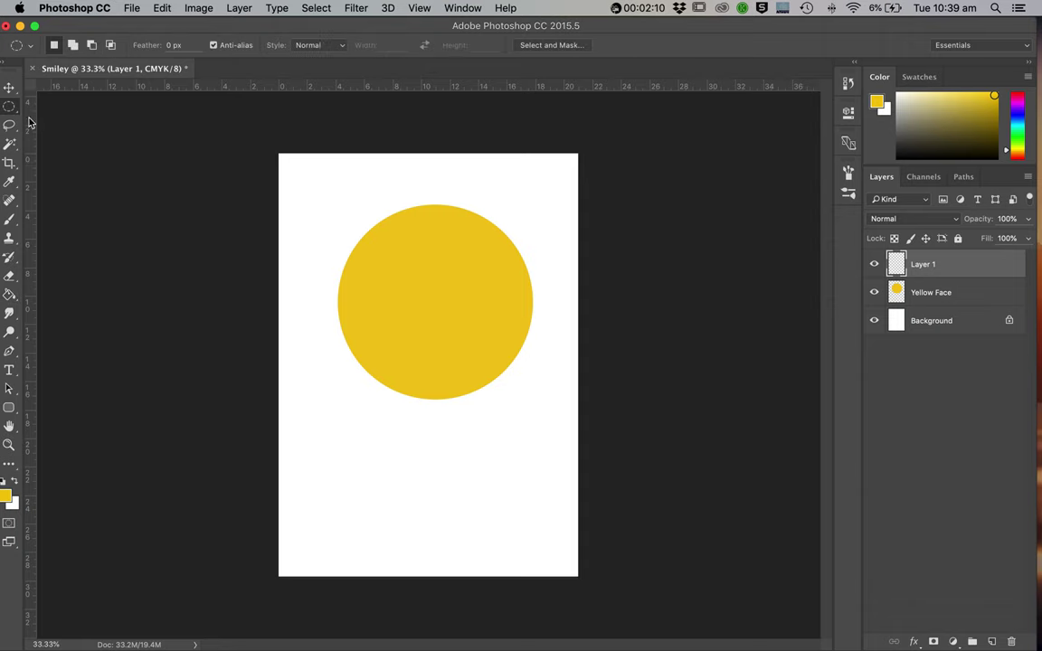
left_click_drag(375, 239, 417, 300)
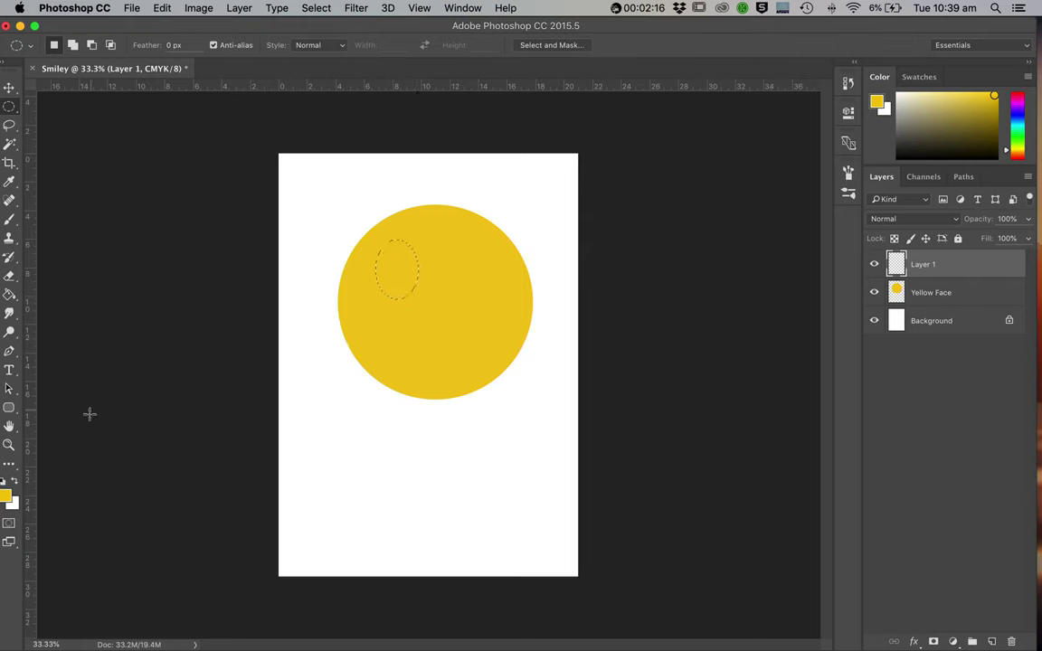
Fill the oval with black using default colours, deselect, then reselect it.
left_click(5, 481)
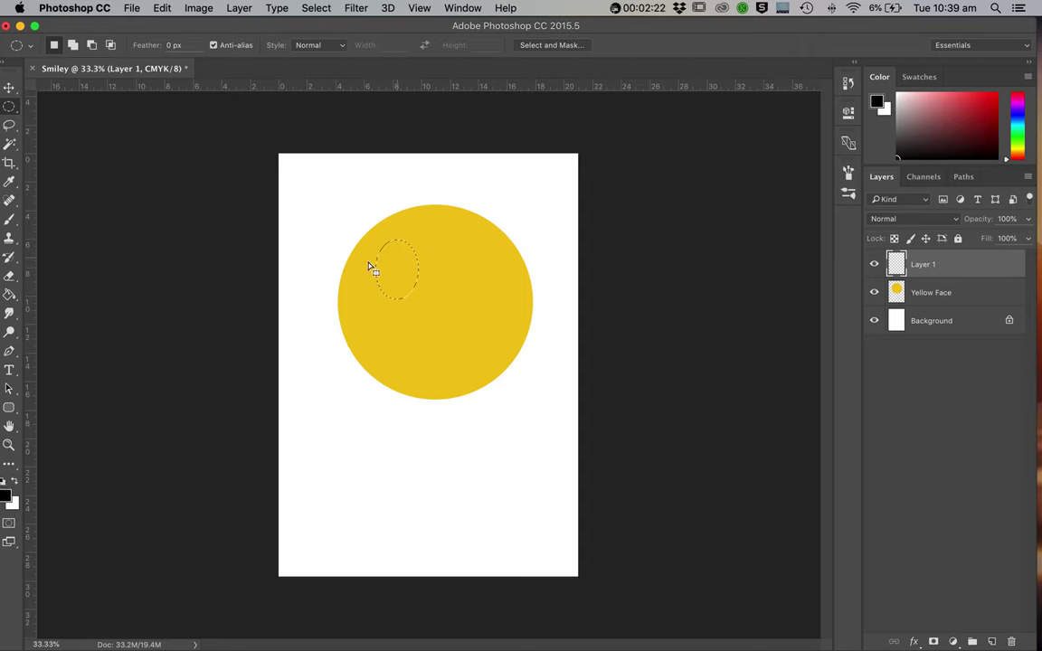
left_click(9, 294)
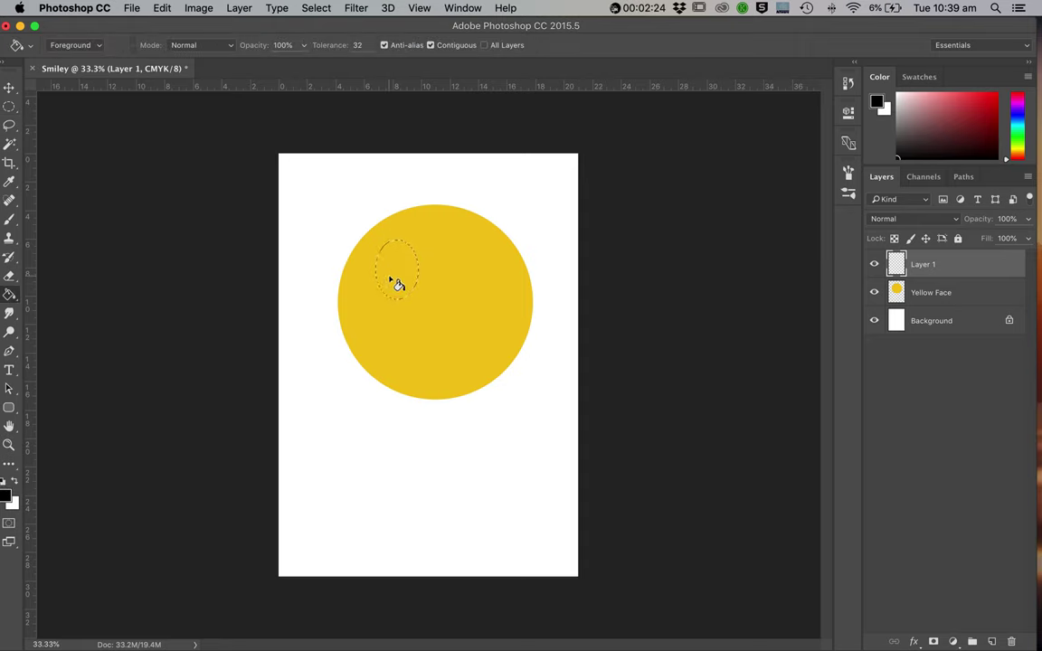
left_click(390, 281)
key("super+d")
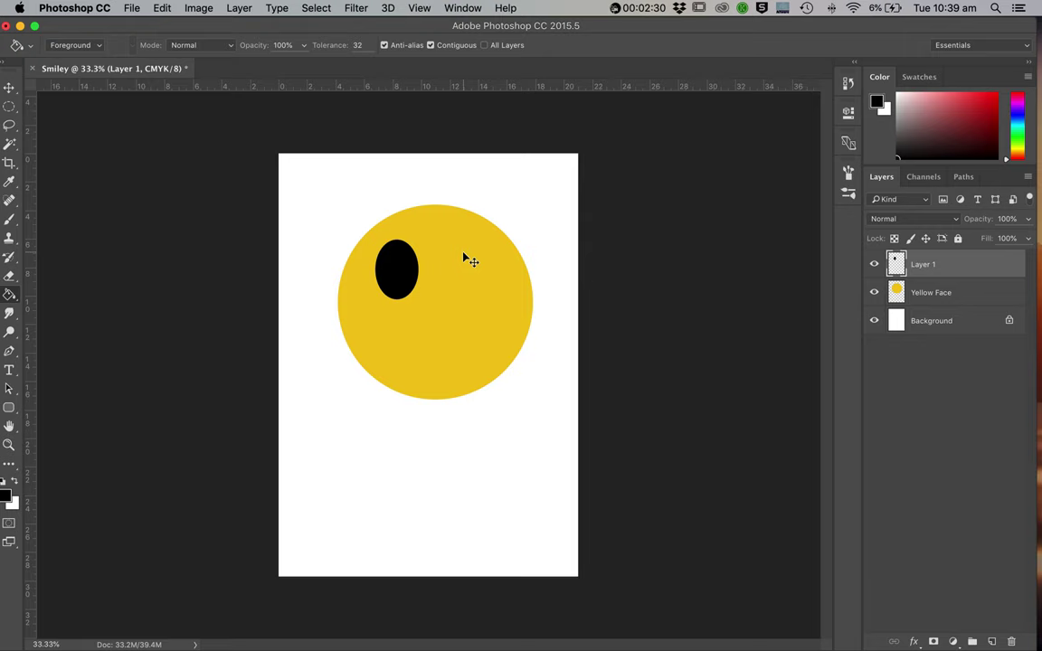
key("shift+super+d")
Position the eye, duplicate its layer, and move the copy to the right side of the face.
left_click(11, 87)
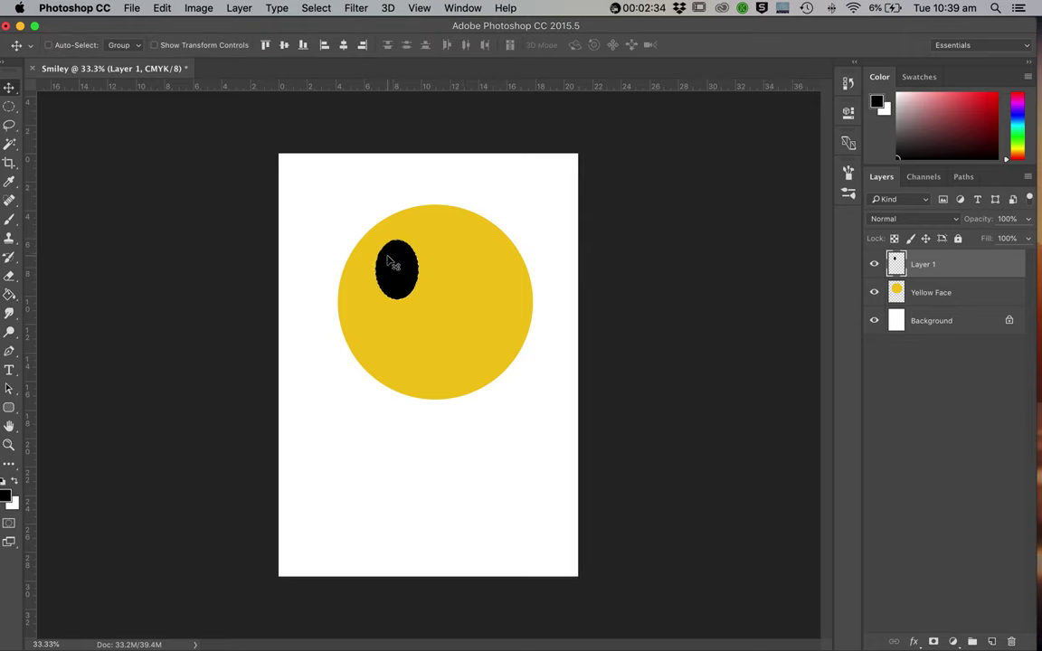
left_click_drag(389, 262, 420, 263)
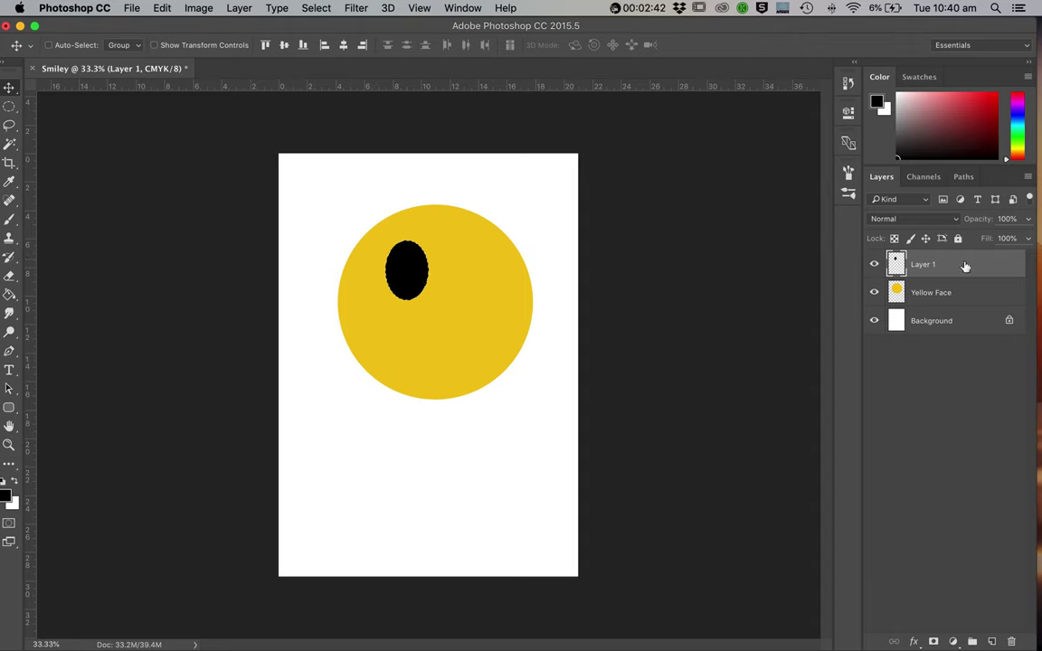
left_click_drag(954, 265, 993, 641)
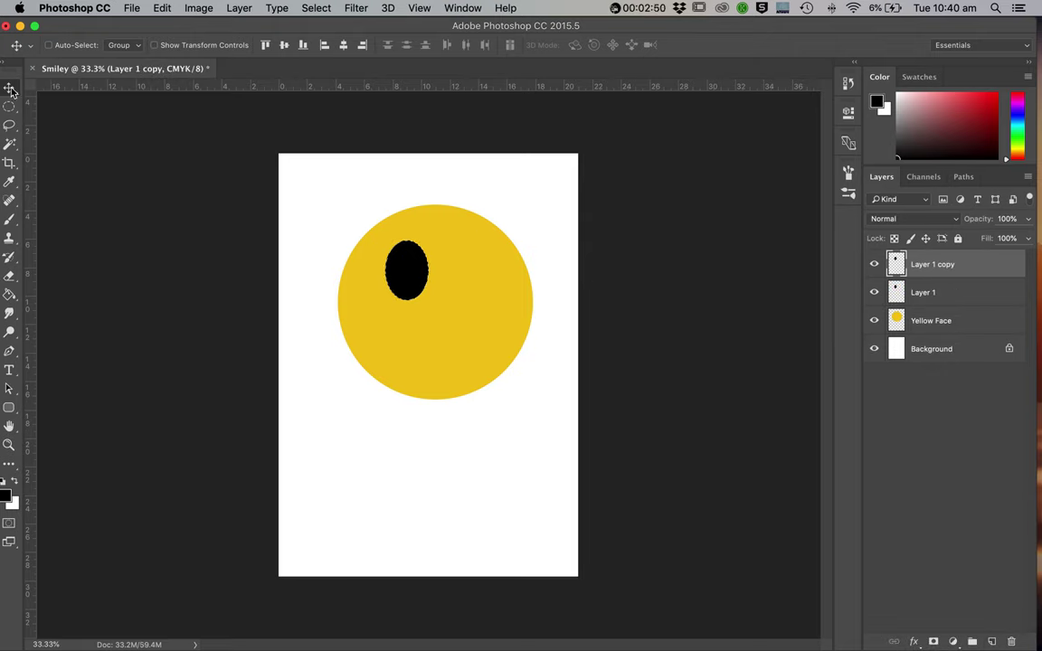
left_click_drag(407, 279, 459, 277)
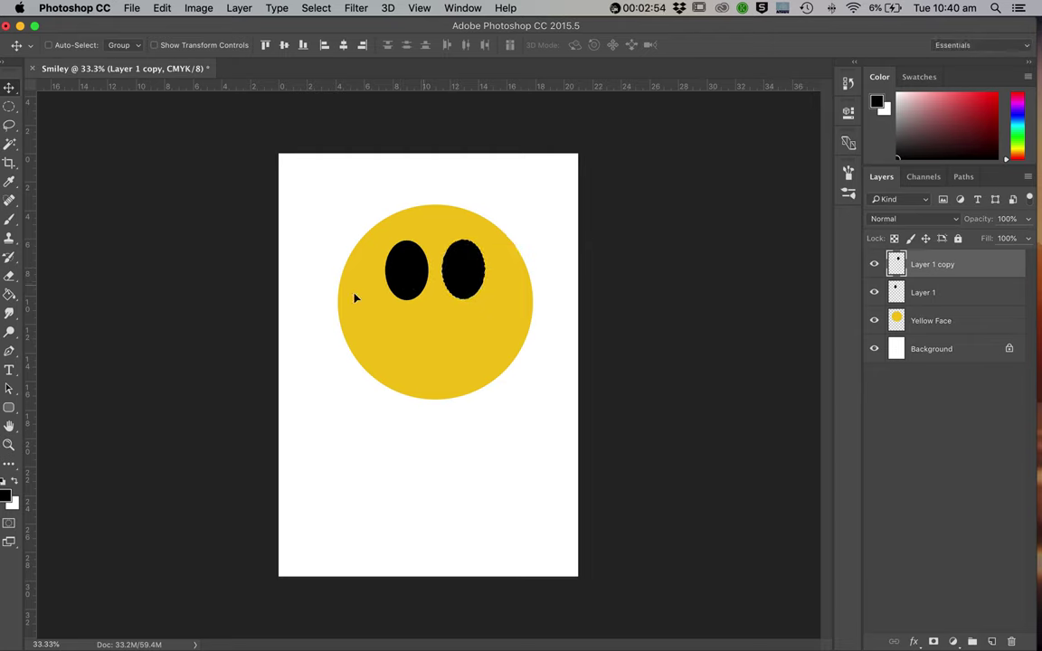
key("super+d")
Toggle visibility of both eye layers off and back on to check them.
left_click(874, 265)
left_click(873, 293)
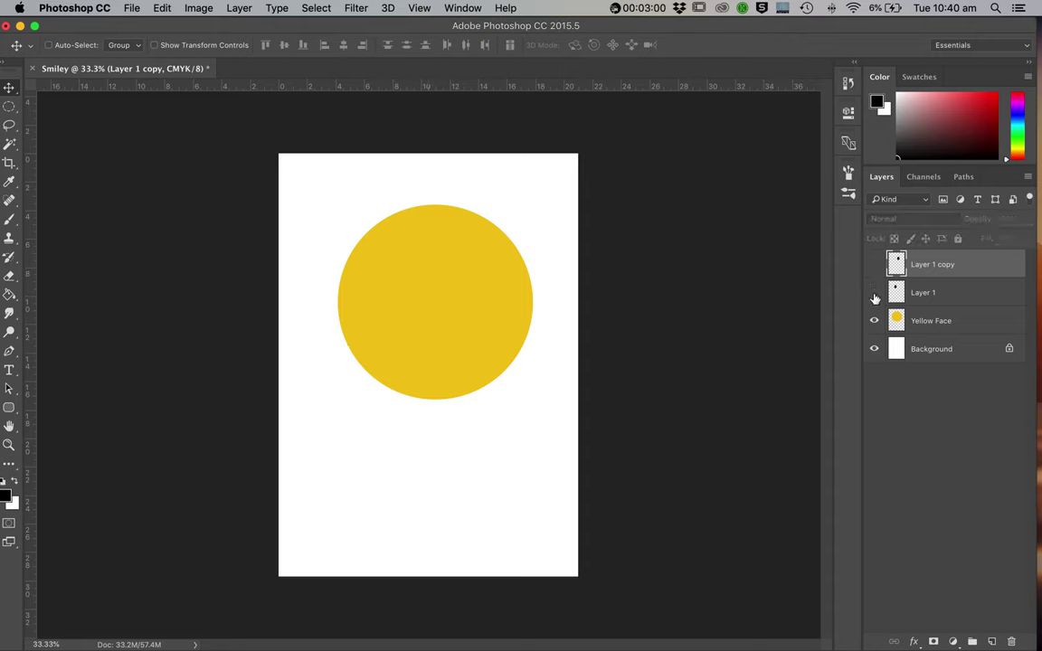
left_click(874, 265)
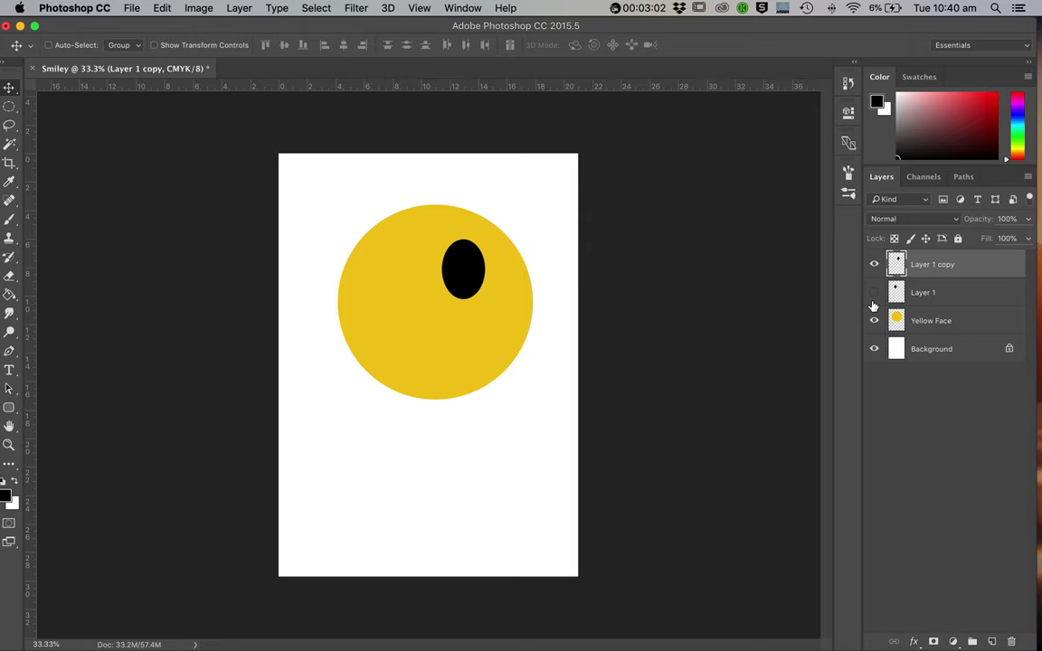
left_click(873, 293)
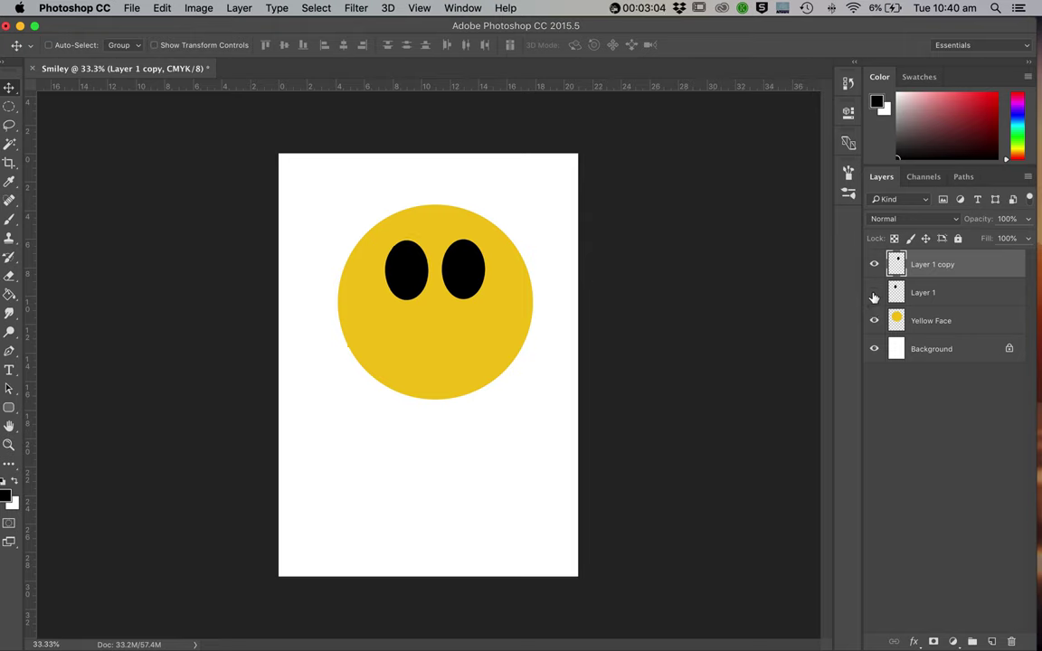
Hide the left eye layer and add a new empty Layer 2.
left_click(873, 293)
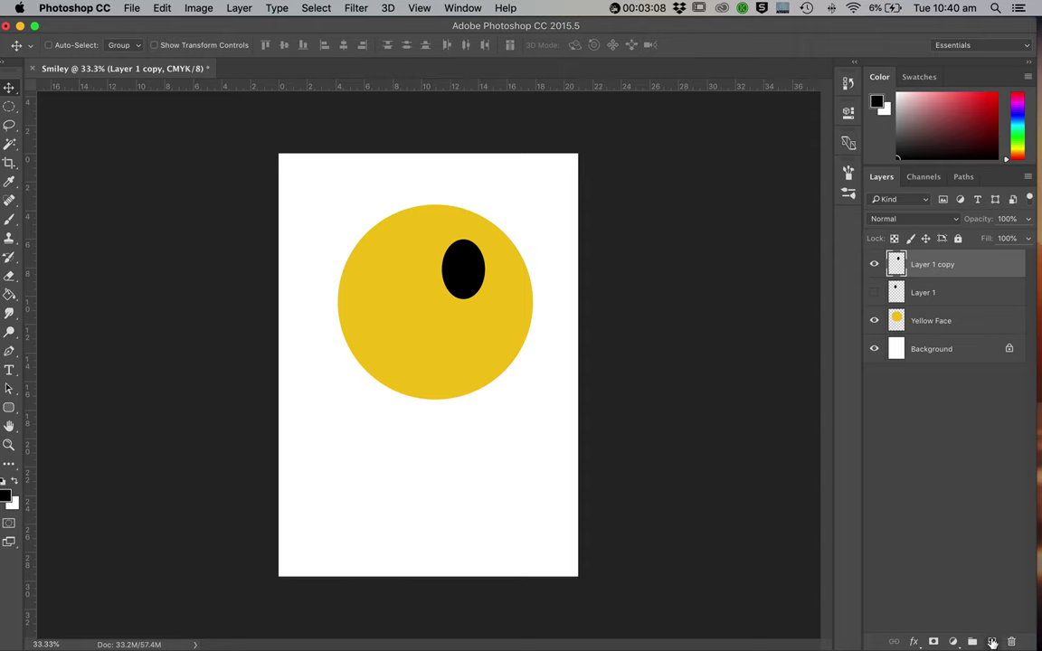
left_click(993, 643)
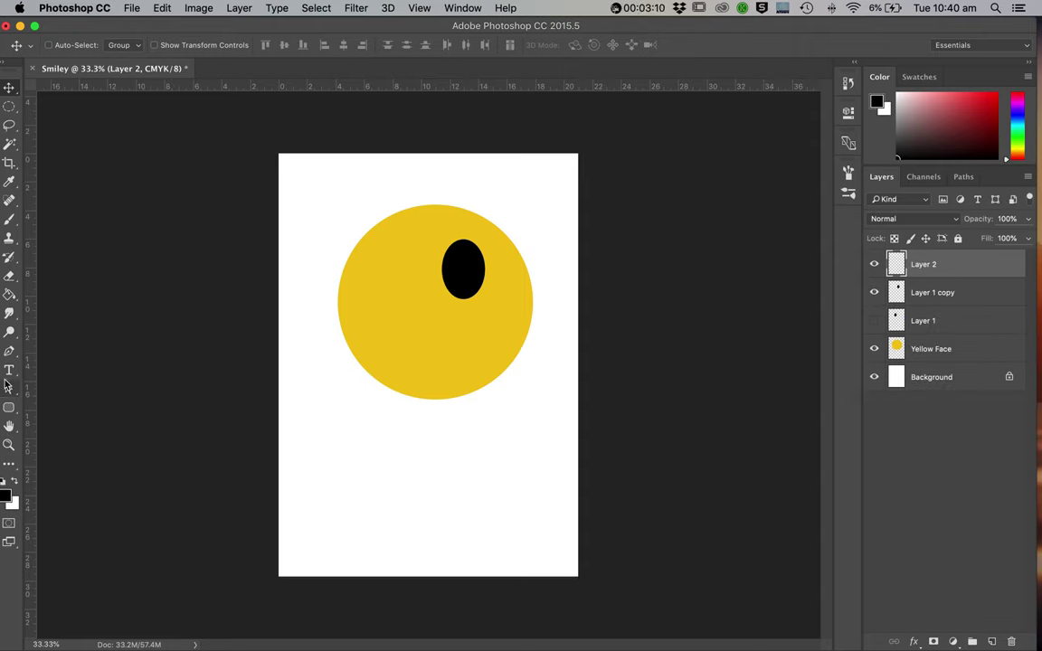
left_click(11, 108)
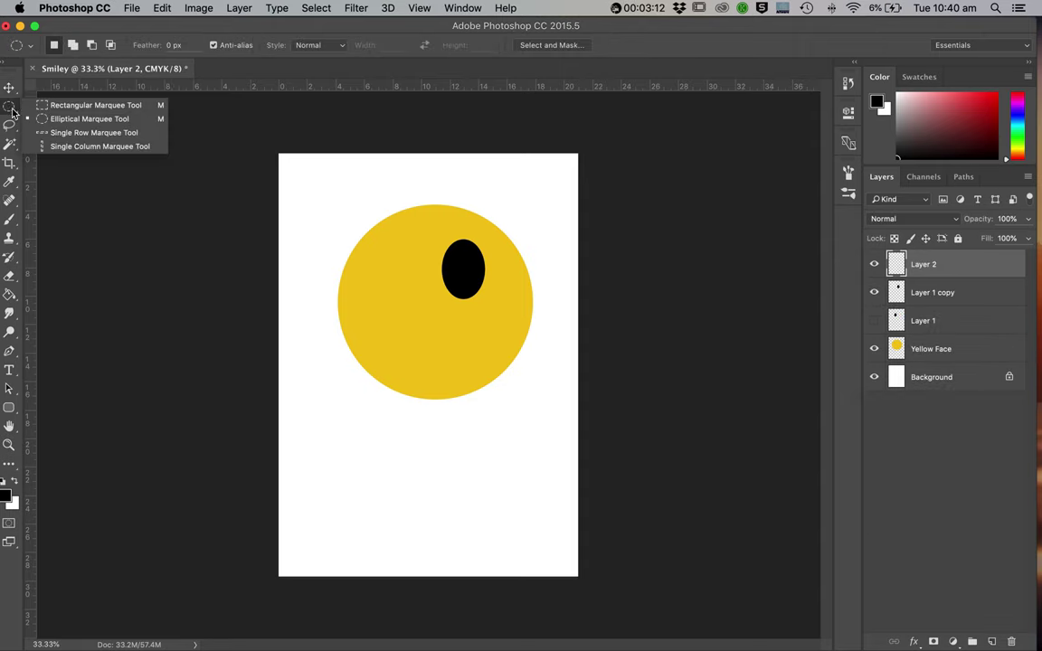
left_click(55, 105)
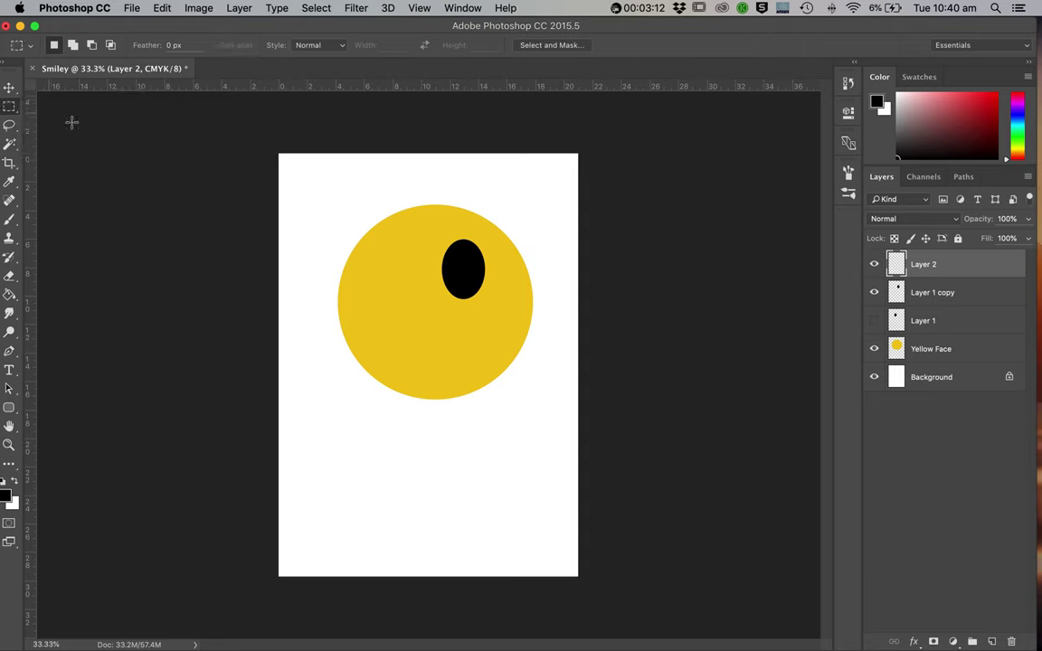
left_click(9, 126)
left_click(11, 129)
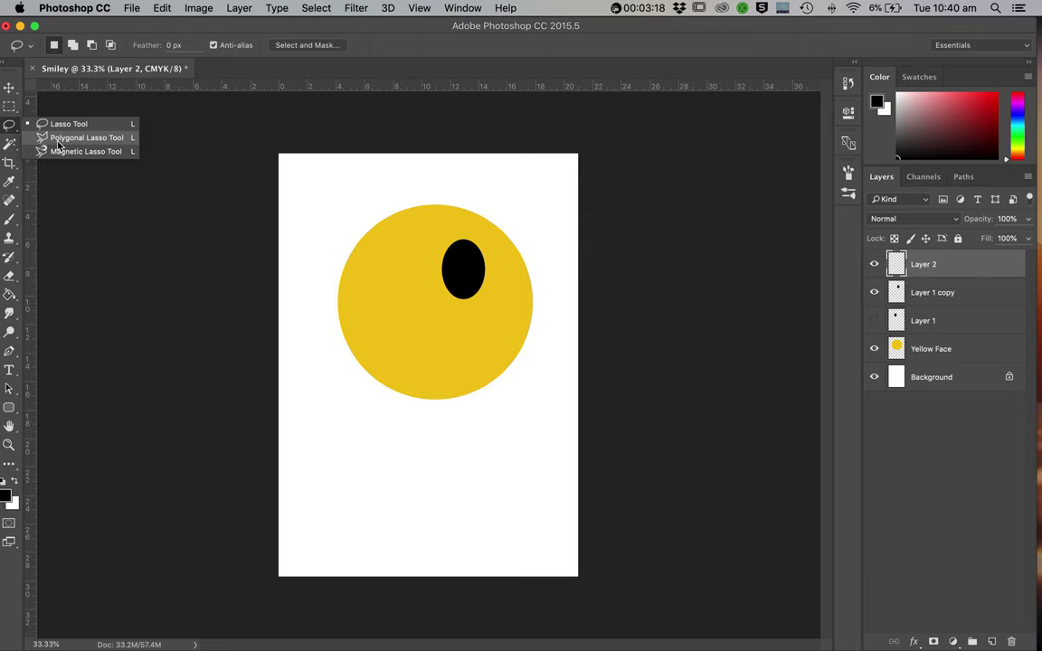
left_click(54, 137)
Draw a four-corner polygonal lasso selection across the top of the right eye.
left_click(438, 279)
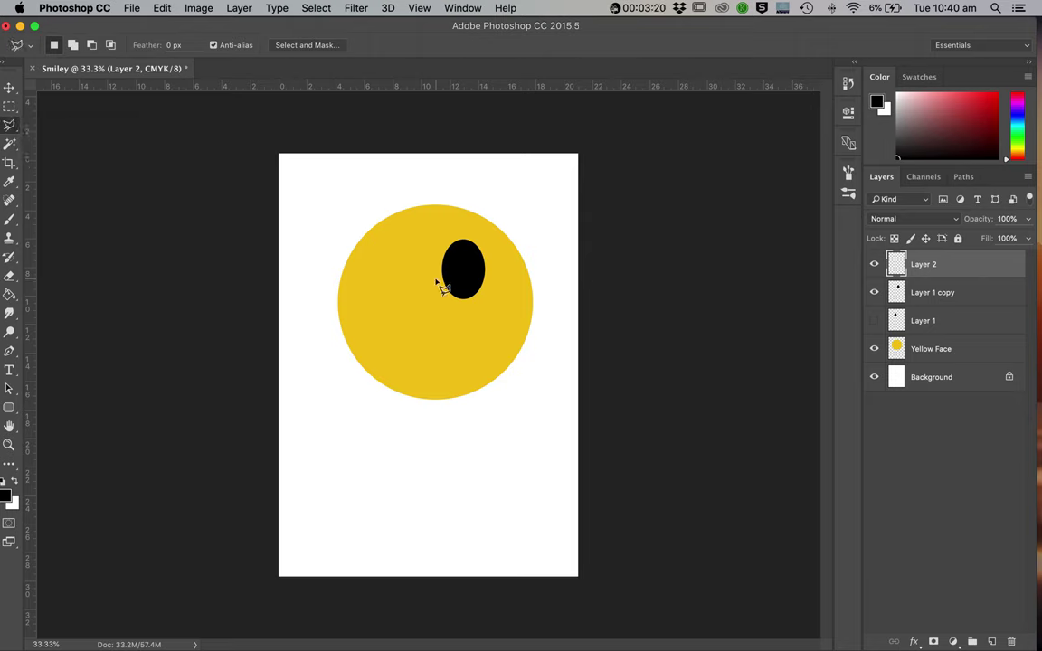
left_click(485, 242)
left_click(462, 224)
left_click(433, 263)
left_click(437, 280)
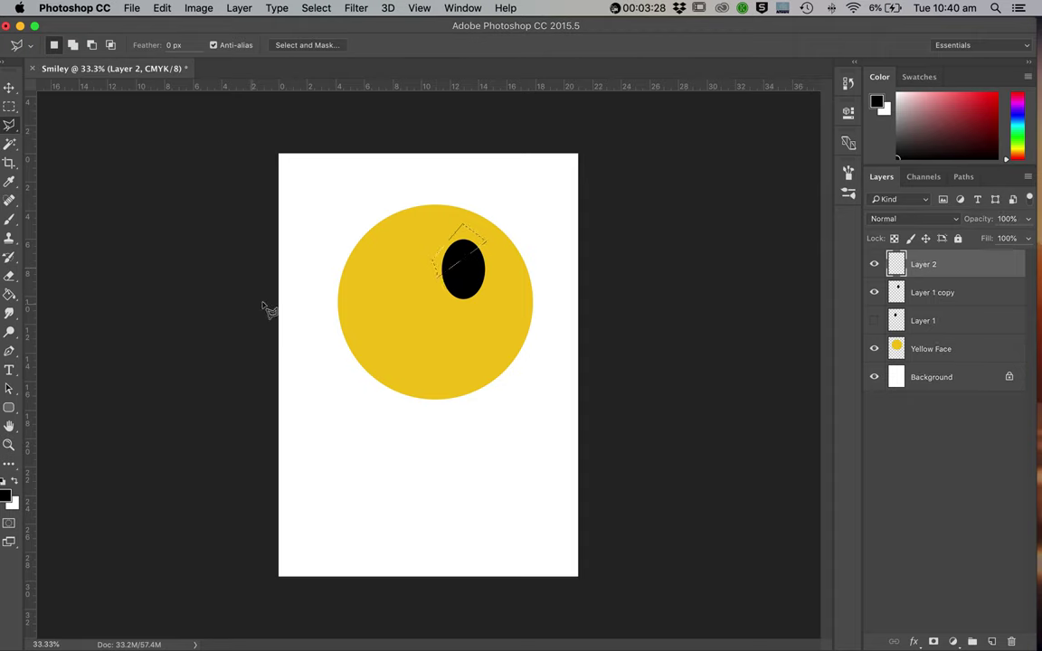
Set the foreground colour by sampling the face's yellow in the Color Picker.
left_click(6, 498)
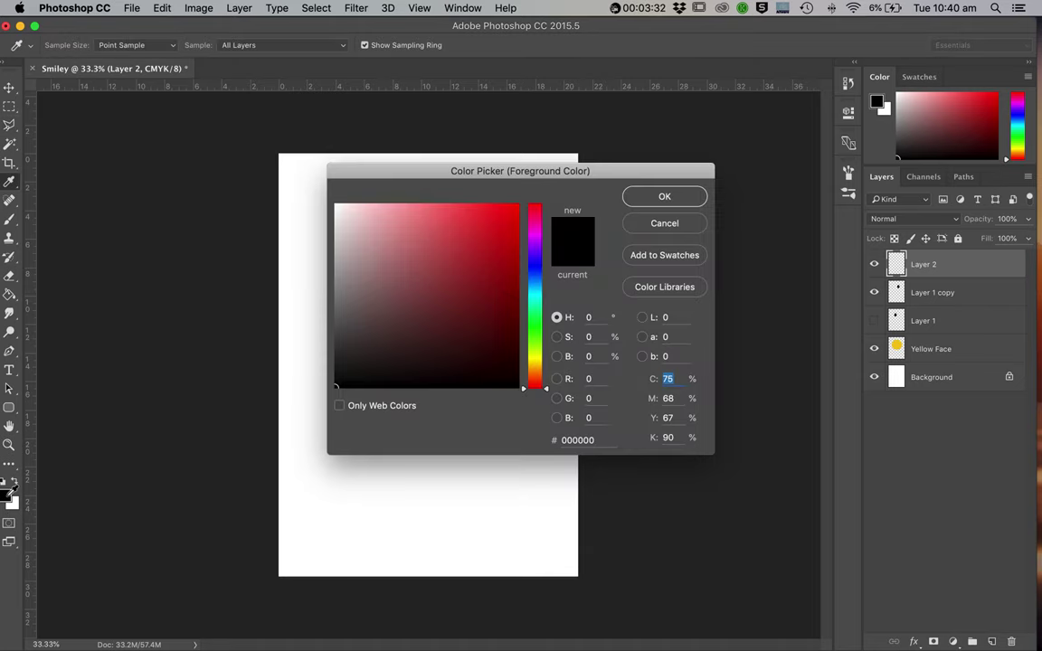
left_click_drag(370, 186, 542, 285)
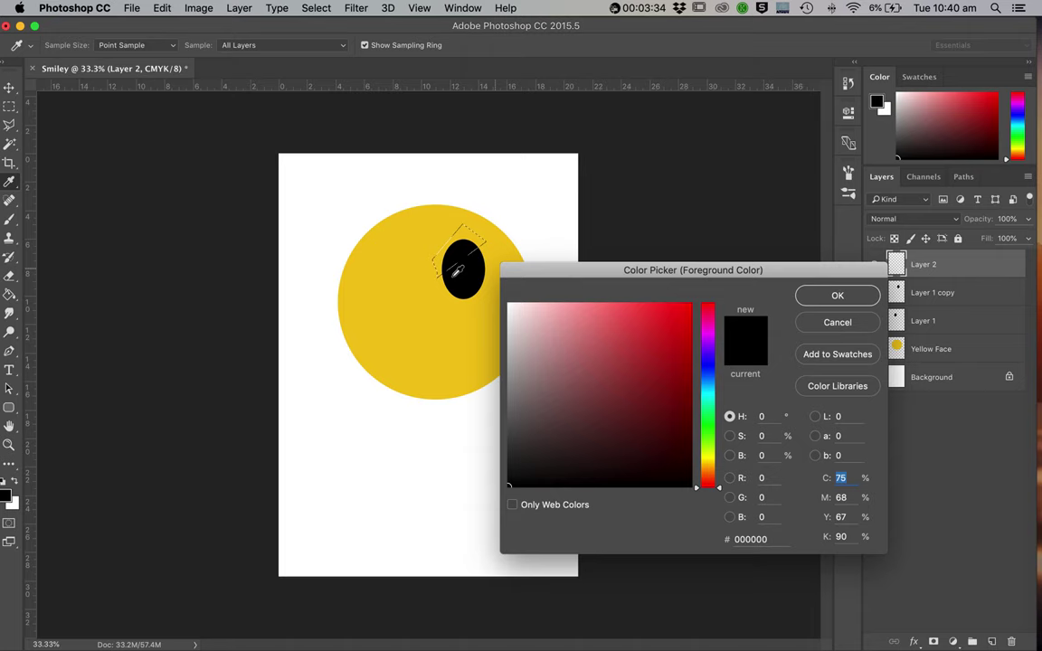
left_click(413, 242)
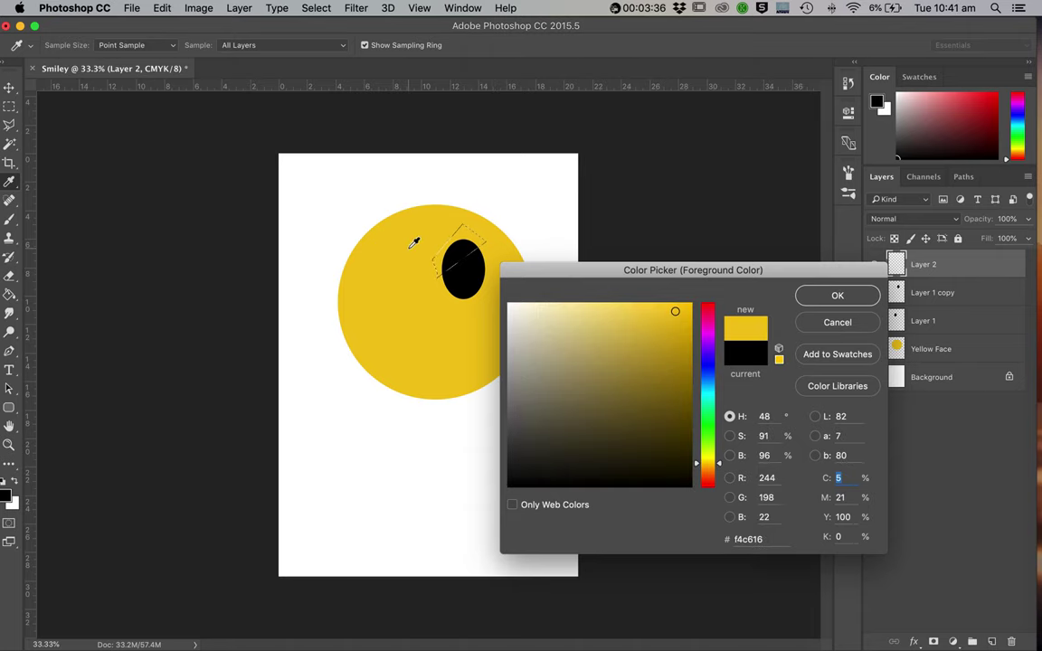
left_click(836, 297)
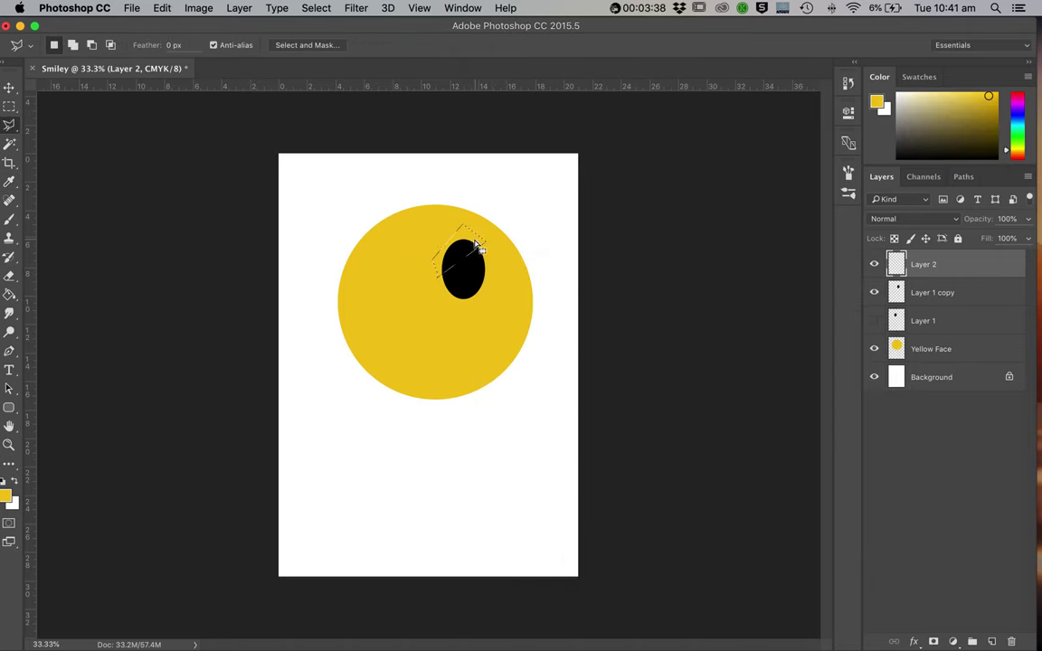
Fill the selection over the right eye with yellow, deselect, and show Layer 1 again.
left_click(9, 294)
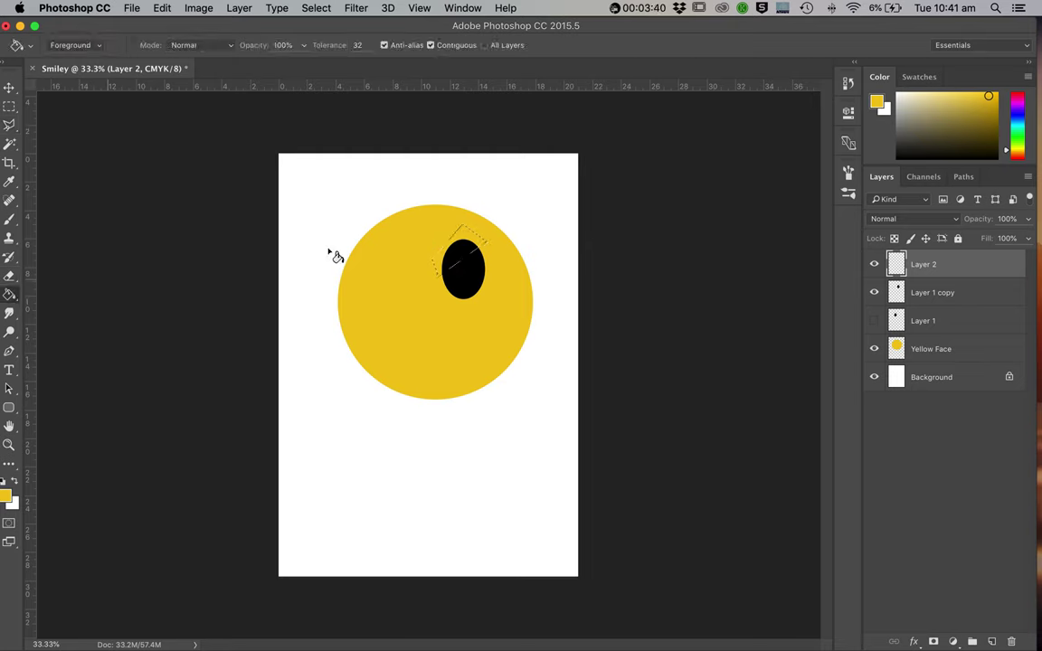
left_click(470, 244)
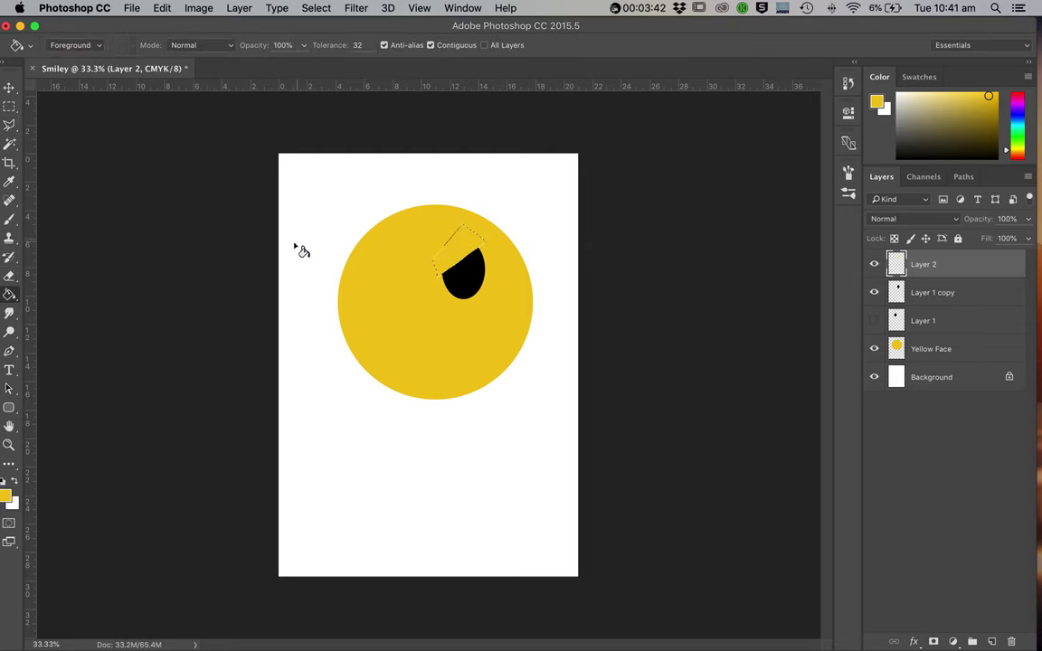
key("super+d")
left_click(874, 322)
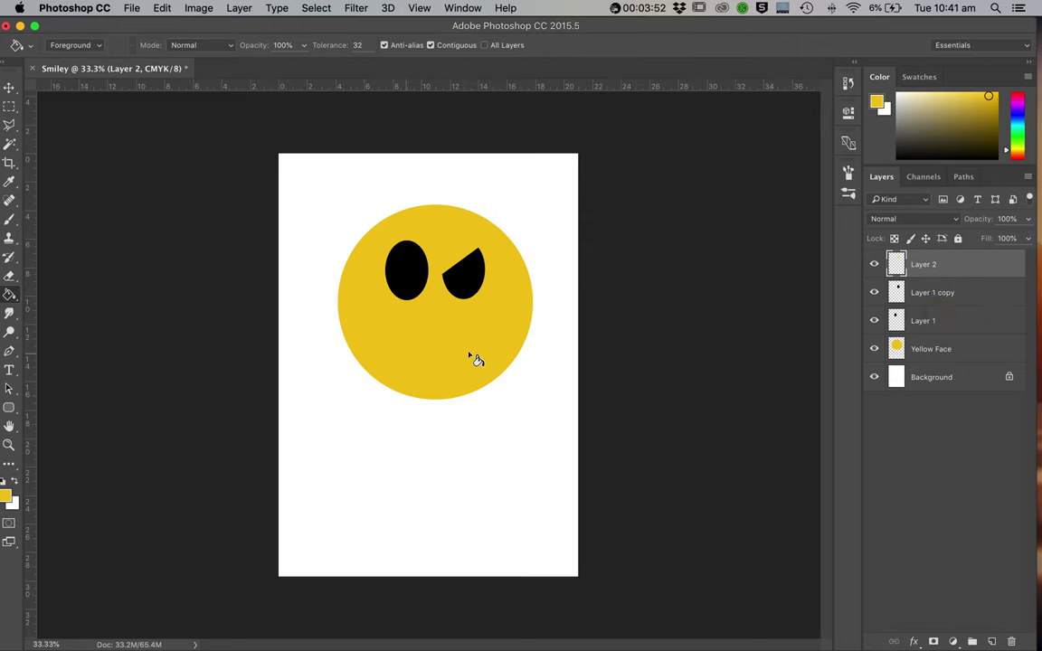
On new Layer 3, fill a large elliptical selection over the face with black.
left_click(992, 642)
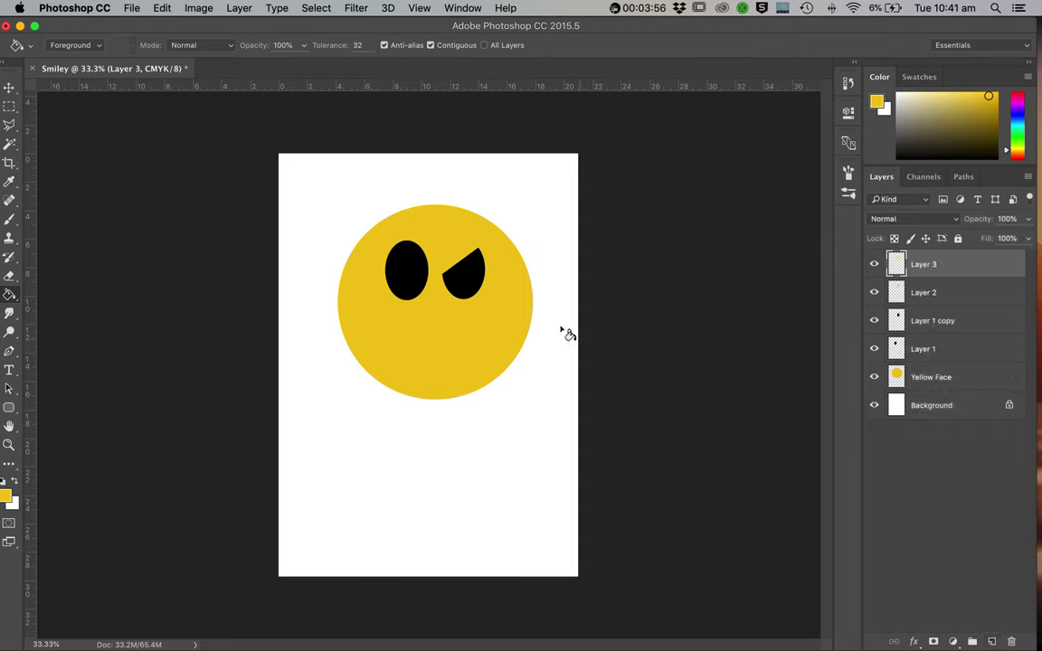
left_click_drag(8, 107, 45, 124)
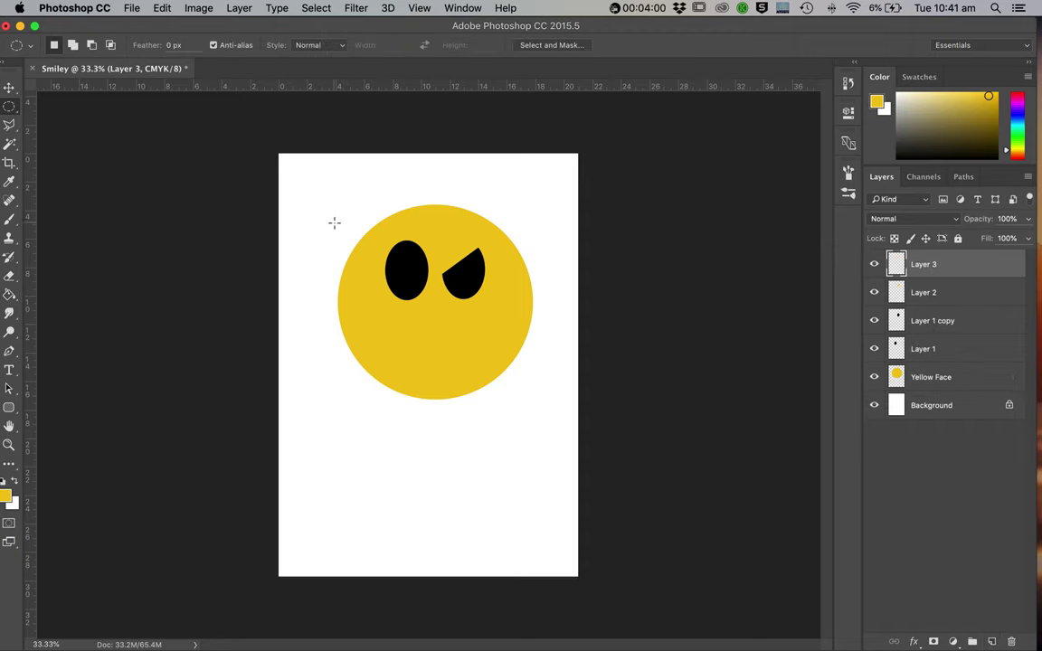
left_click_drag(334, 223, 511, 378)
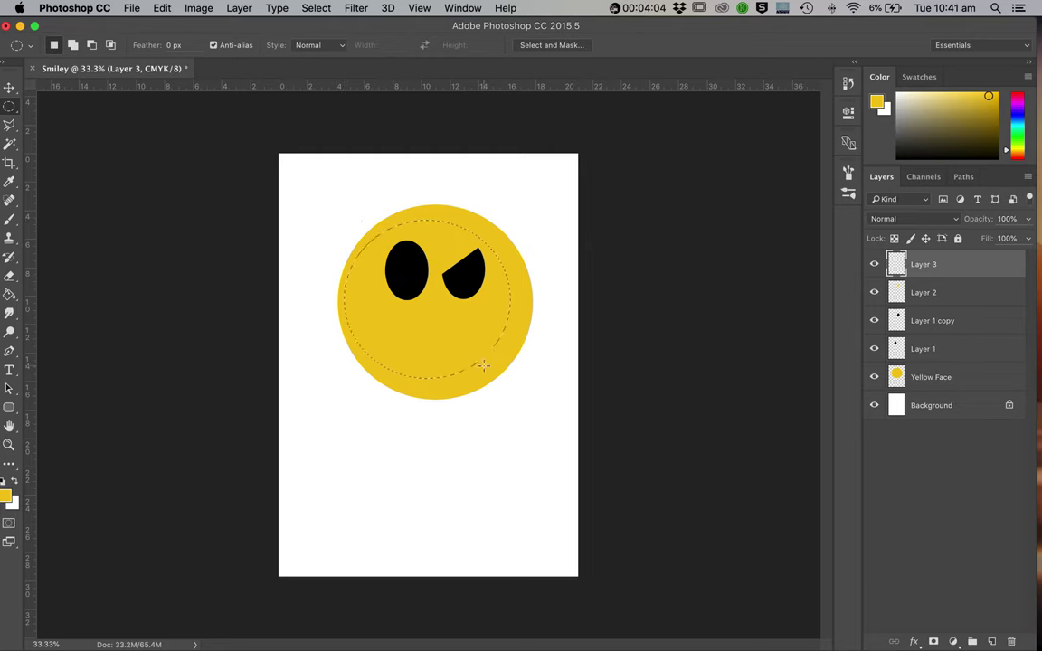
left_click(7, 477)
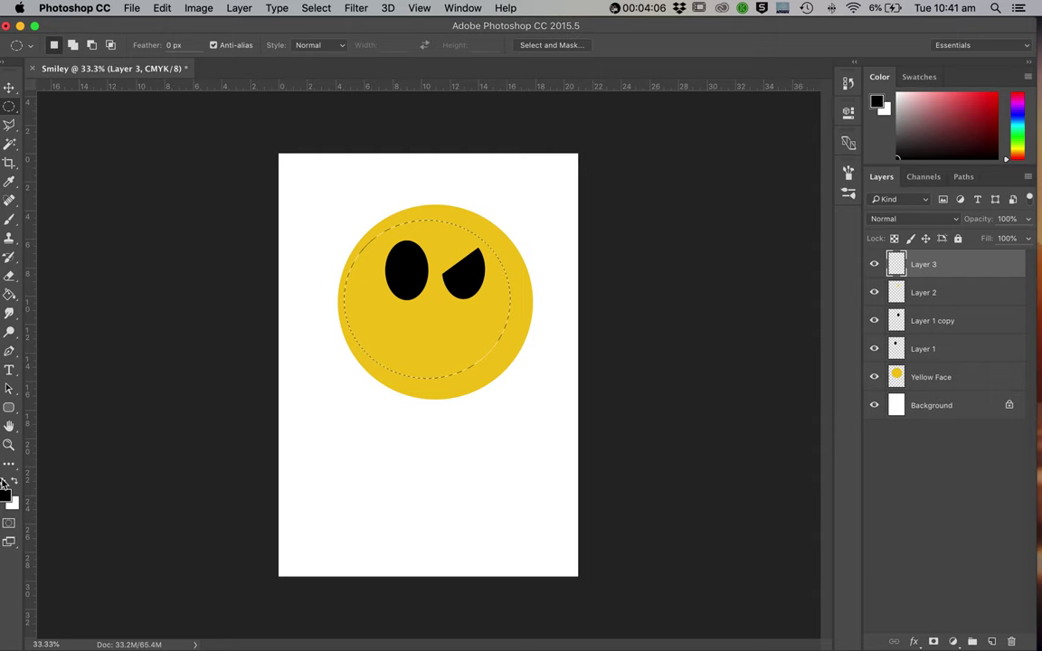
left_click(9, 293)
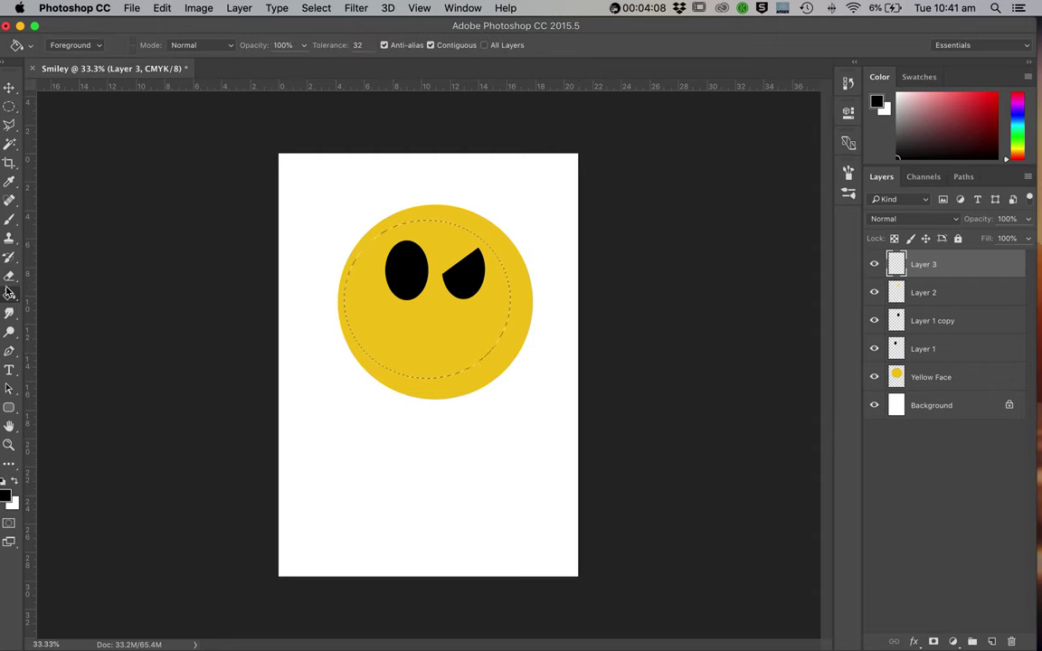
left_click(442, 309)
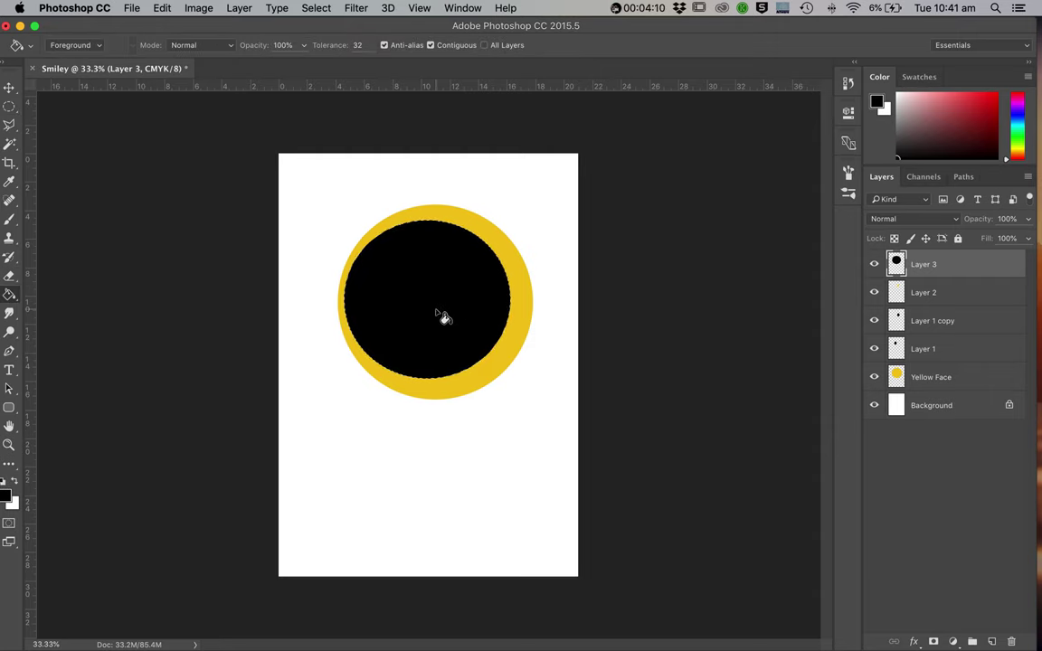
left_click(9, 106)
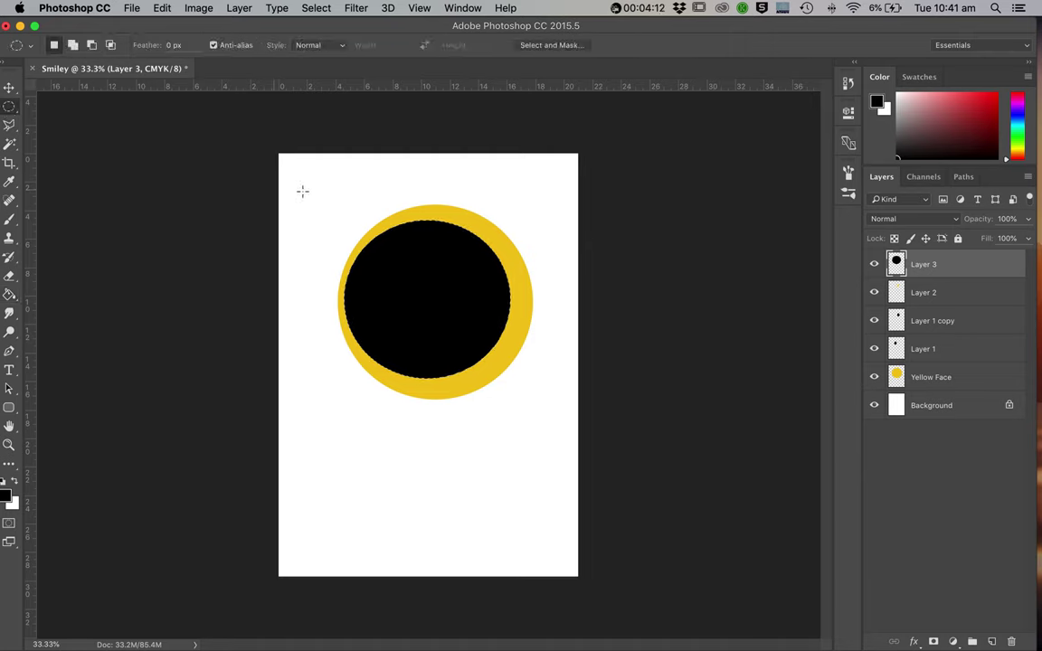
Select a circle offset above the black disc and hide the other layers.
key("super+d")
left_click_drag(340, 186, 511, 357)
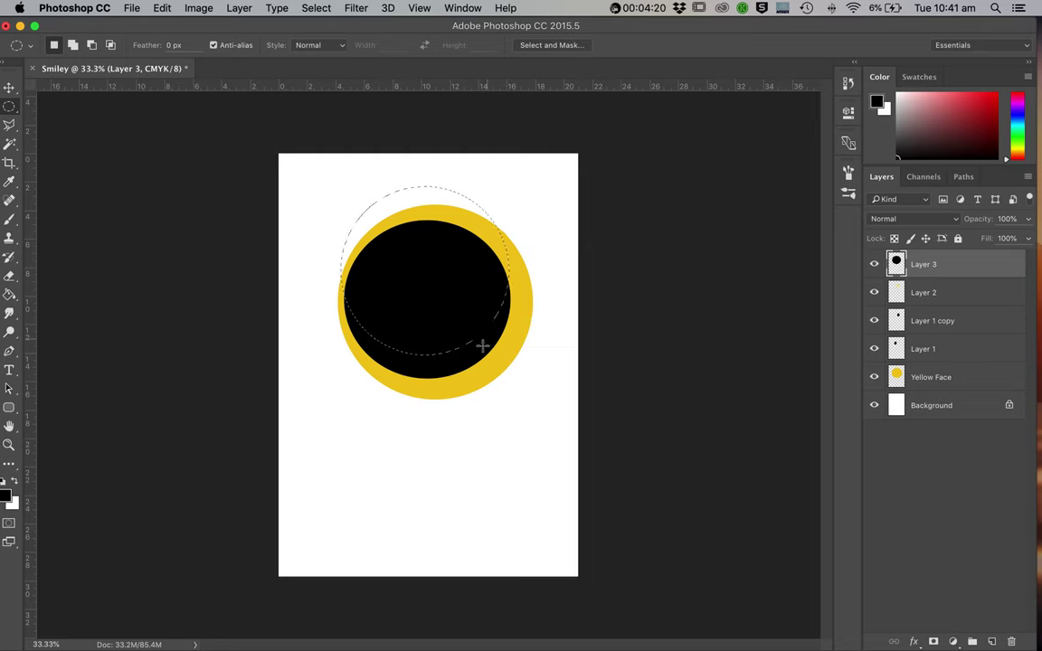
left_click(873, 377)
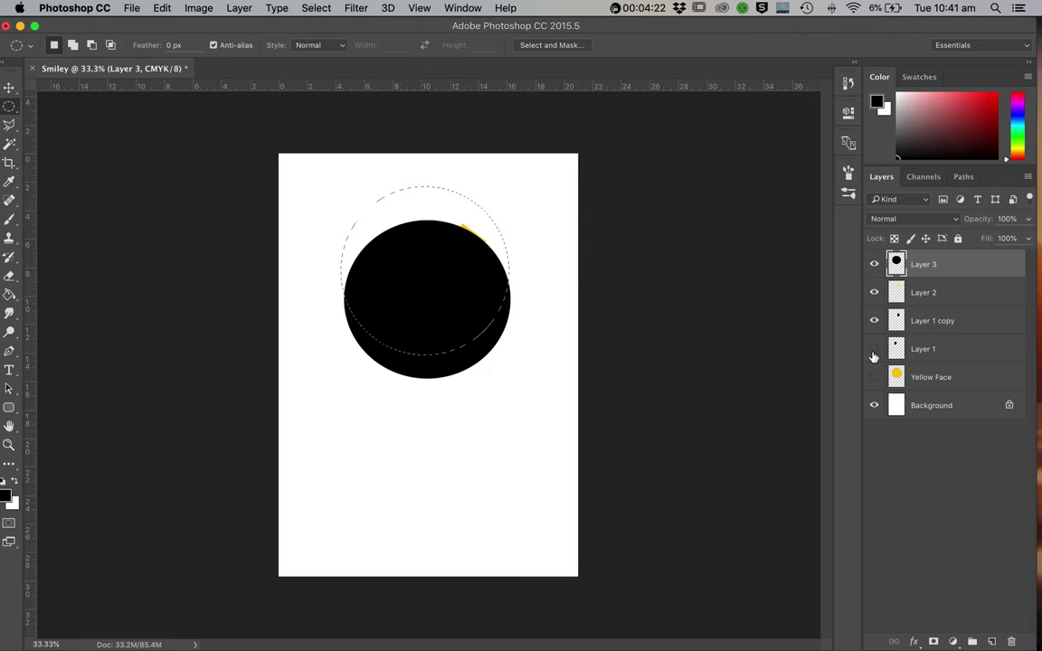
left_click(874, 349)
left_click(874, 321)
Delete the selected black to leave a crescent smile, then show Yellow Face and Layer 1 again.
key("Delete")
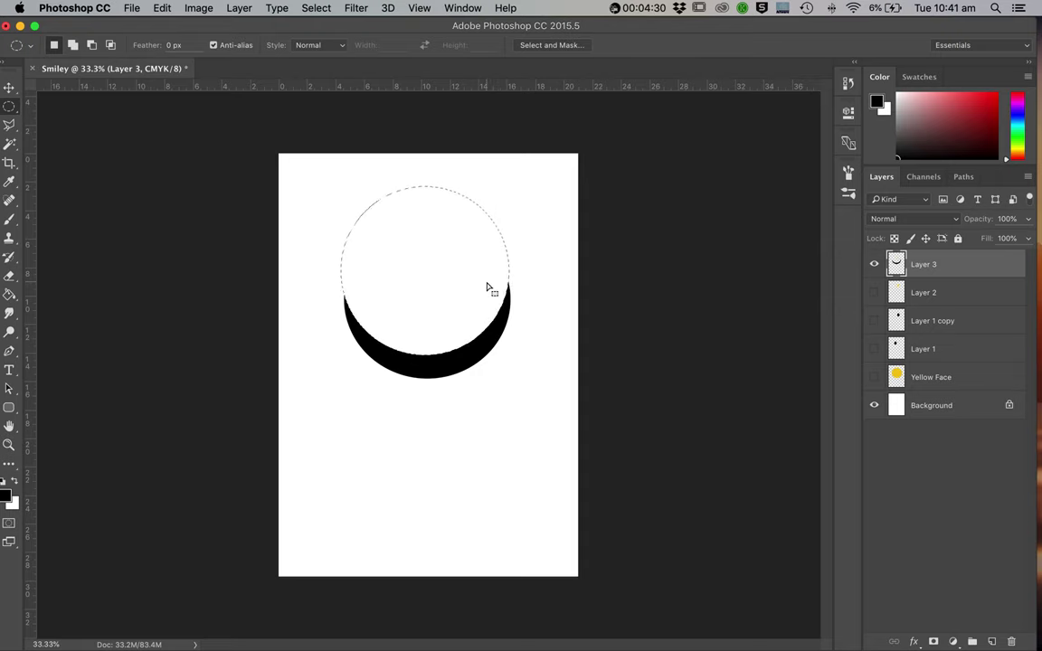
key("super+d")
left_click(874, 378)
left_click(874, 349)
Show the second round eye and nudge the crescent smile slightly right, comparing it with undo.
left_click(873, 322)
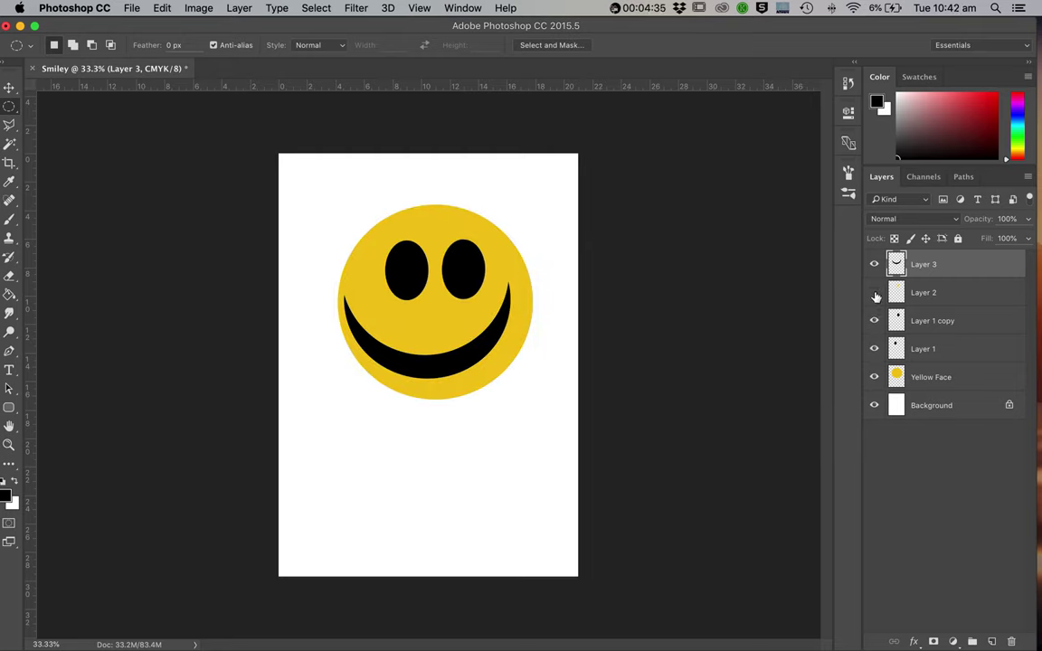
left_click(873, 293)
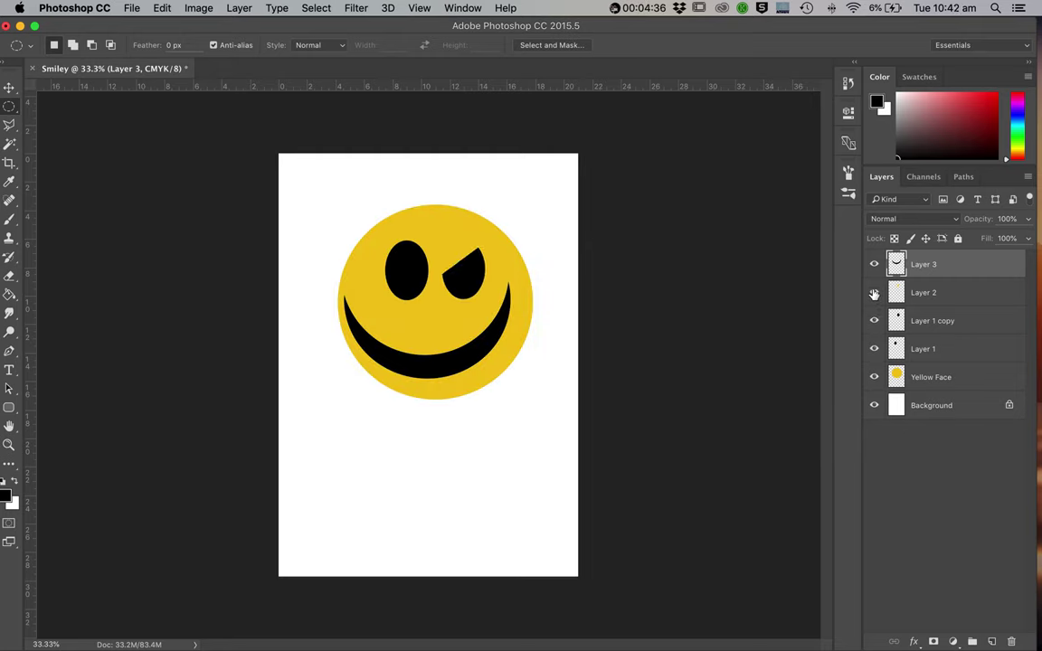
left_click(874, 293)
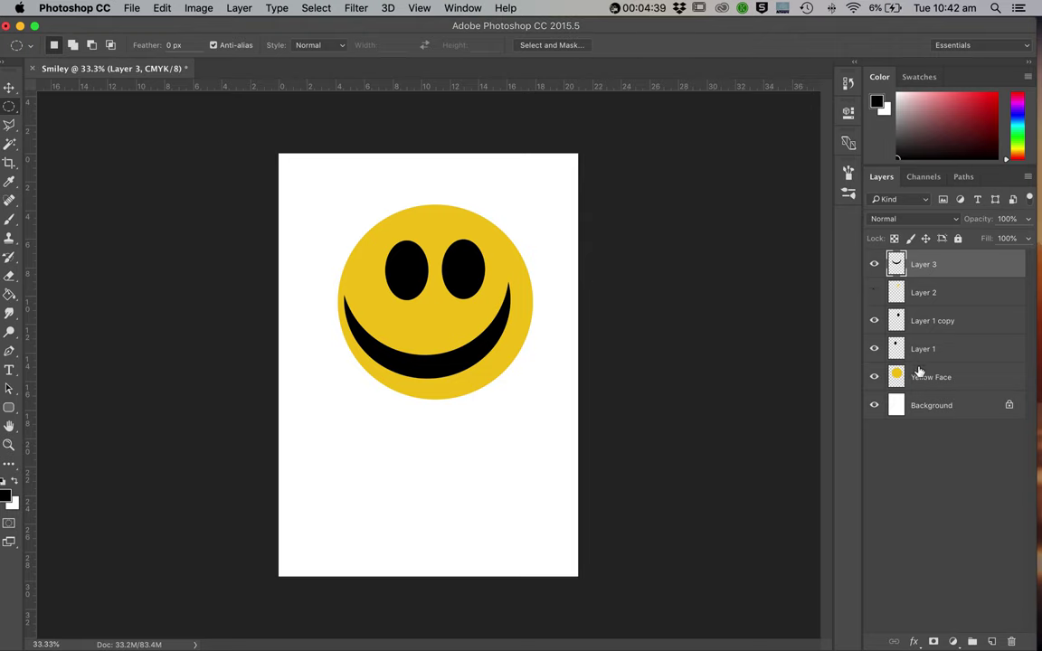
left_click(9, 87)
left_click_drag(447, 363, 456, 363)
key("super+z")
key("super+z")
key("super+z")
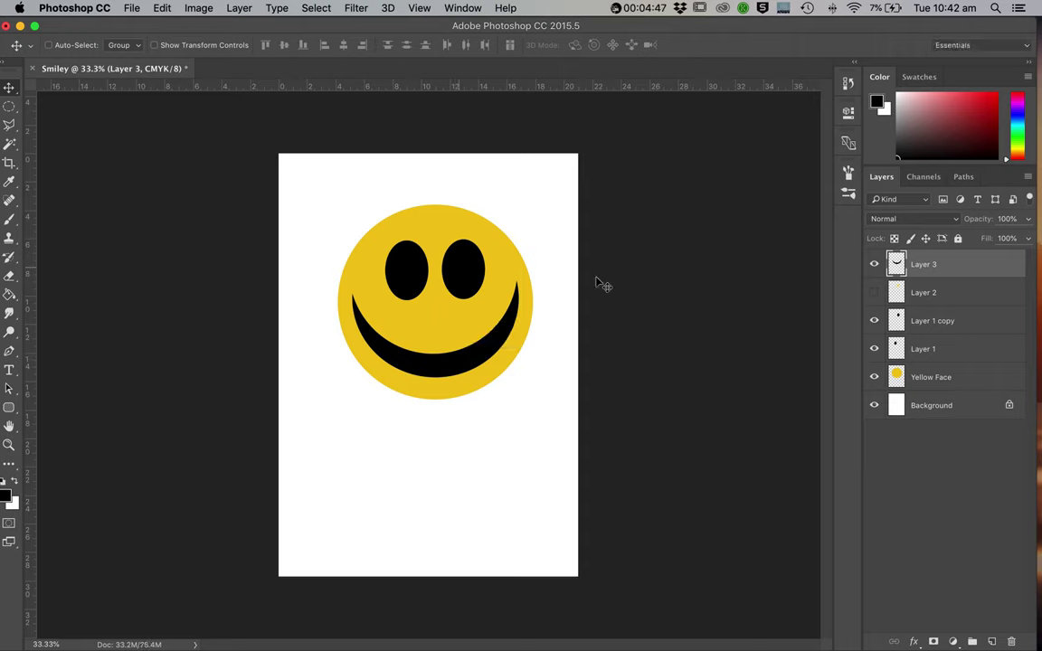
Move both round eyes (Layer 1 and Layer 1 copy) slightly up together, then show Layer 2's winking eye.
left_click(932, 327)
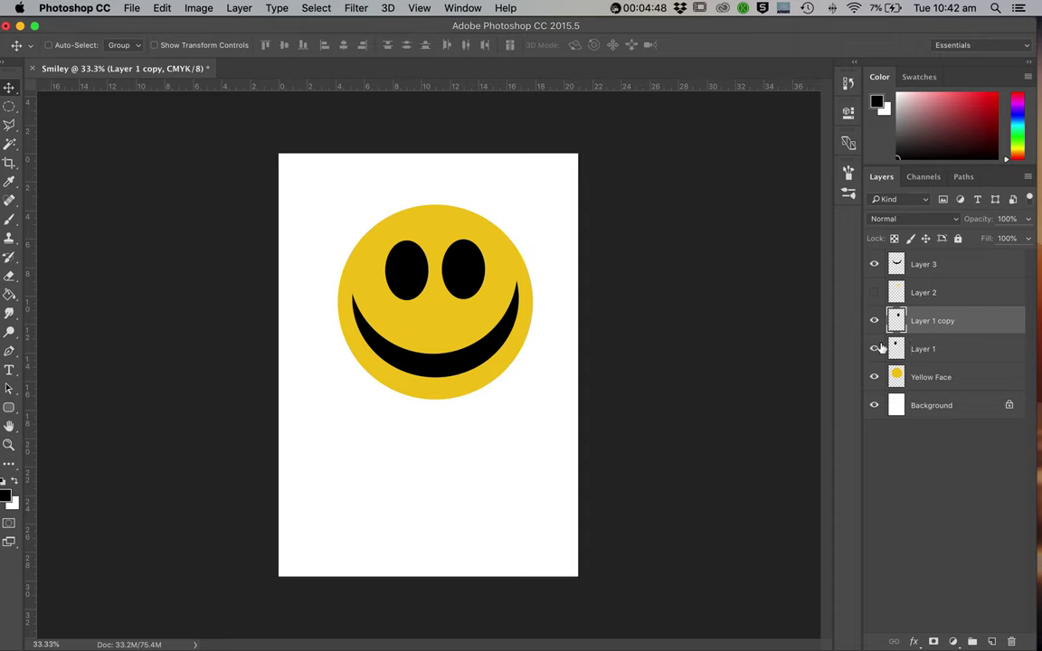
left_click(955, 350, "shift")
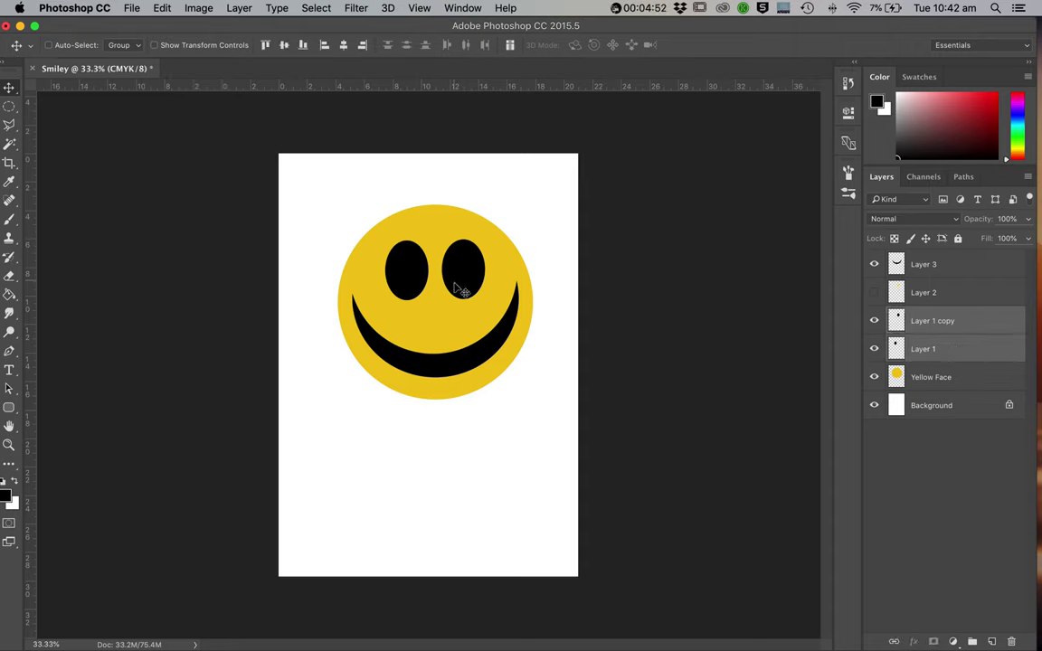
left_click_drag(459, 290, 456, 282)
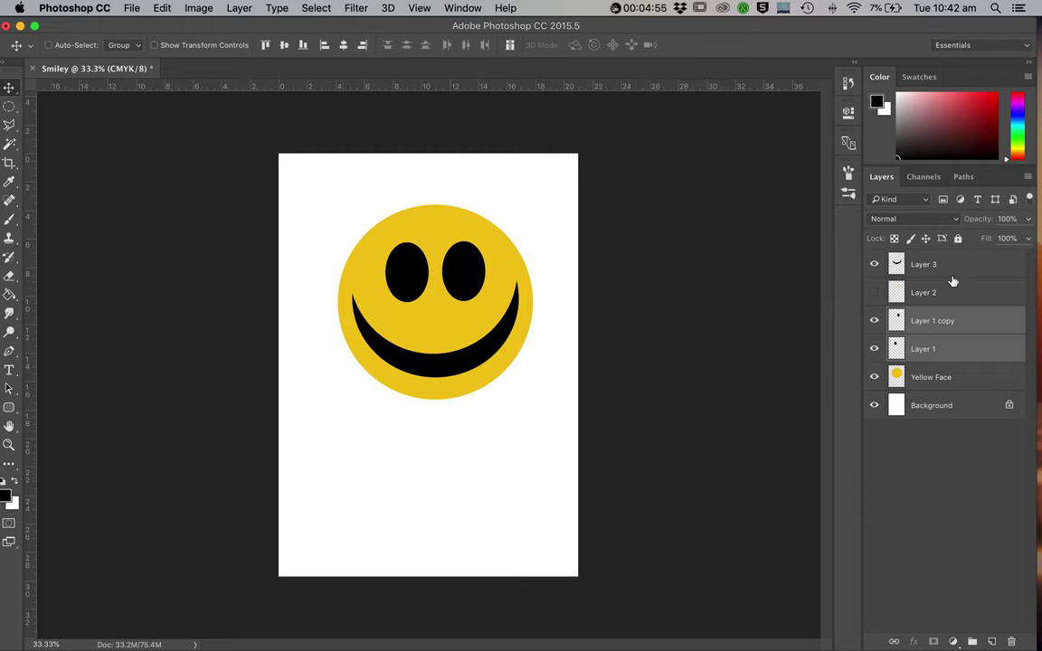
left_click(963, 304)
left_click(873, 293)
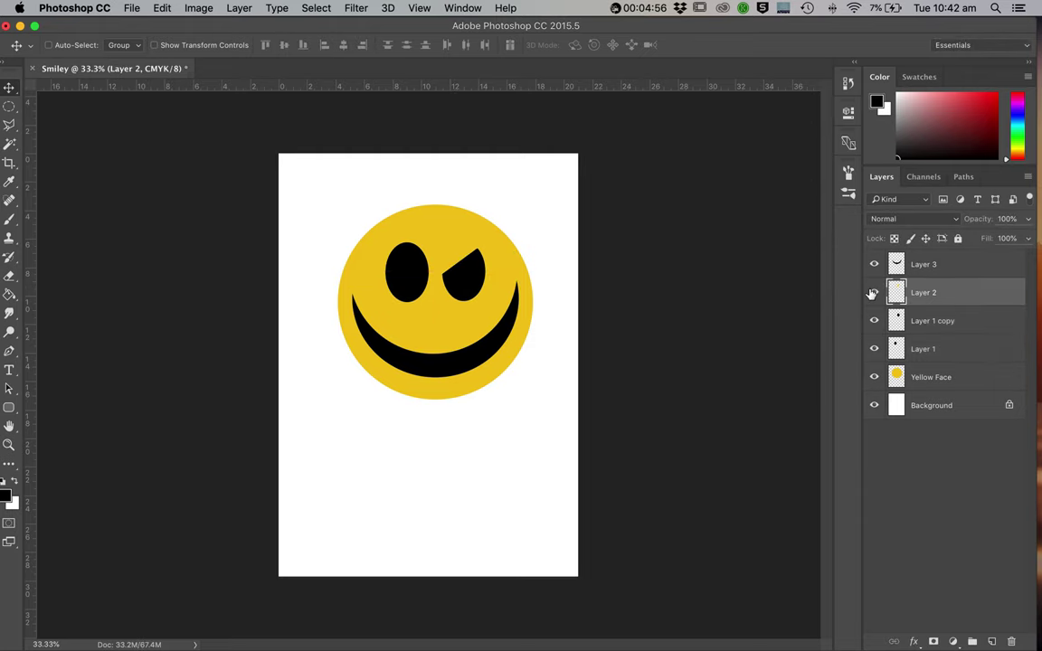